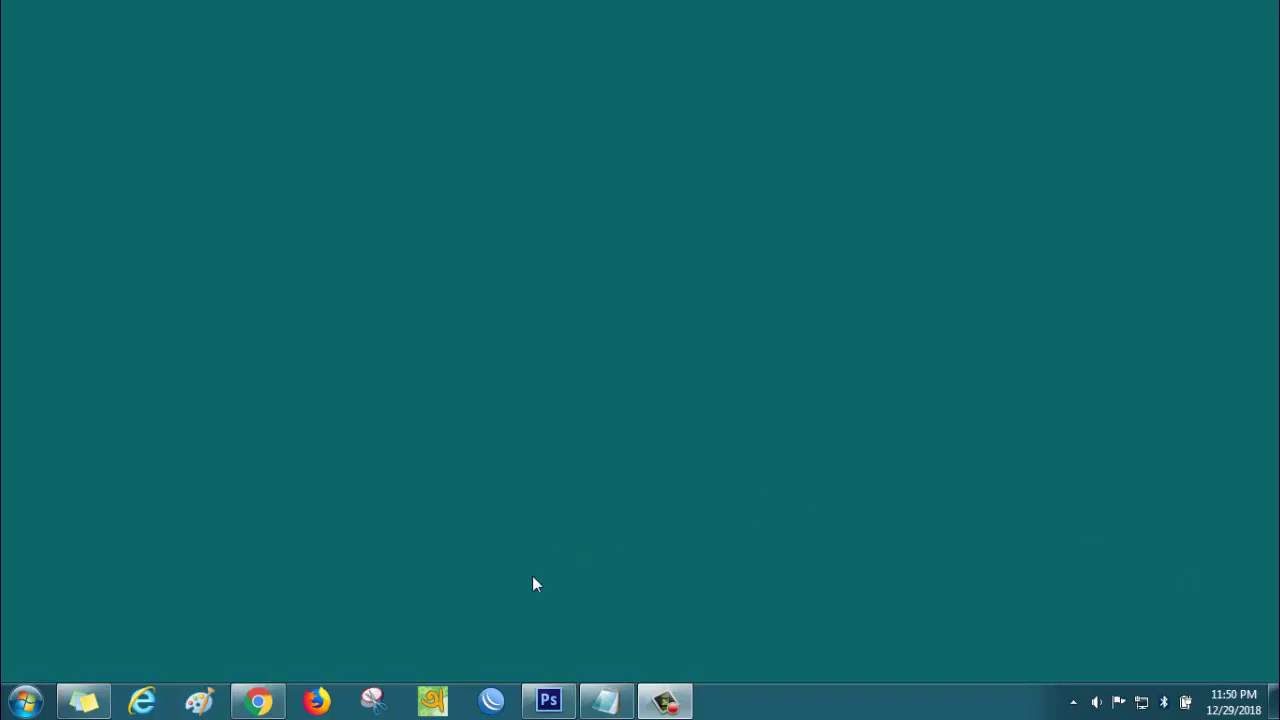
Open WinBox and connect to the neighbouring MikroTik router at 192.168.88.1 with the admin login.
click(491, 701)
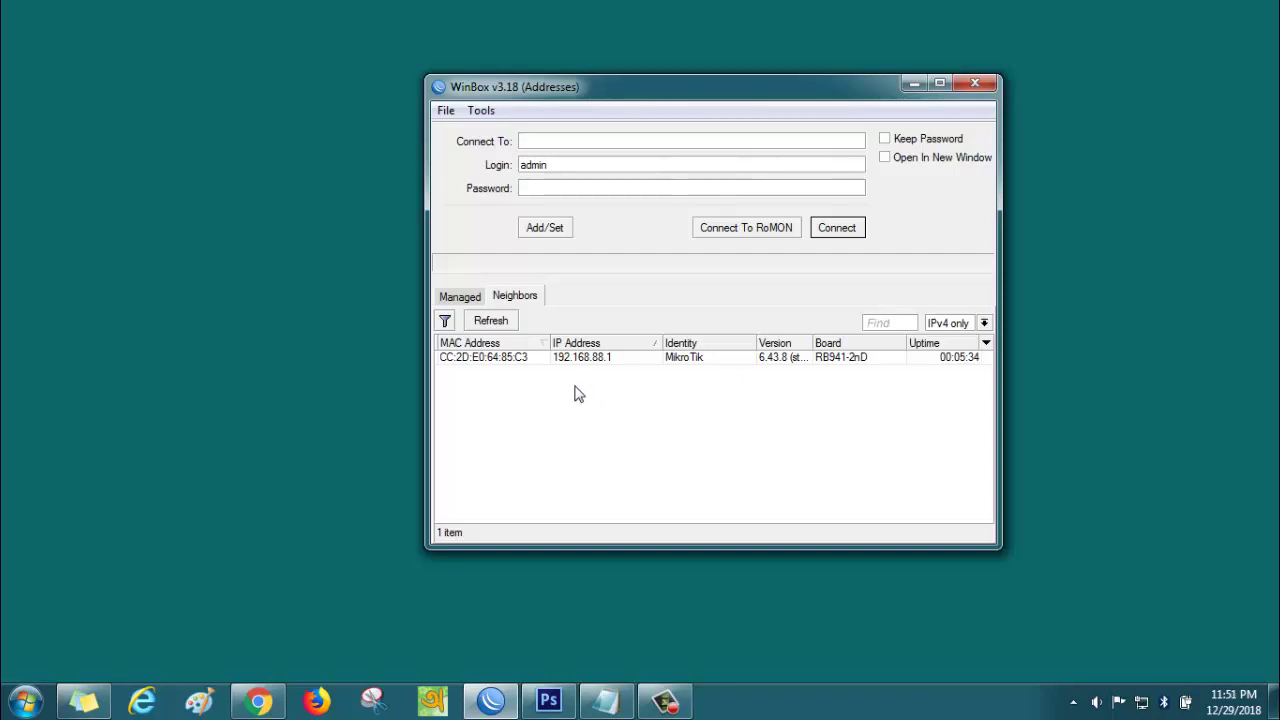
click(583, 362)
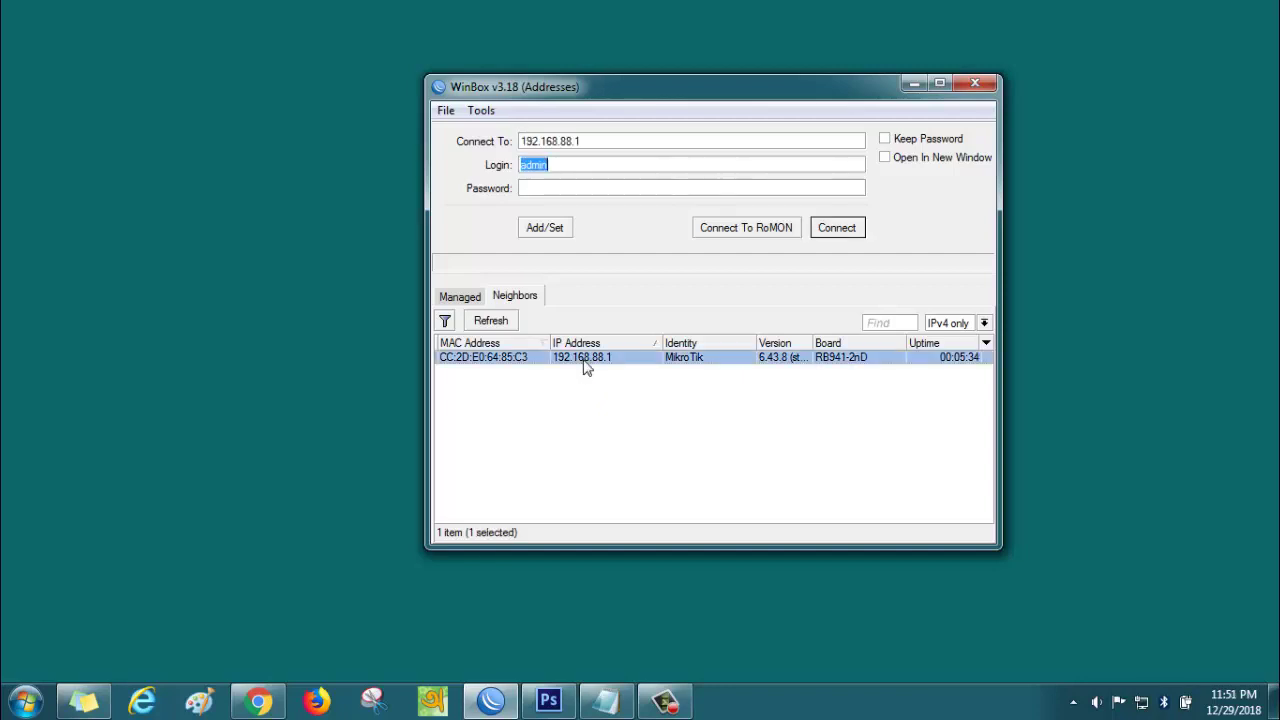
click(838, 230)
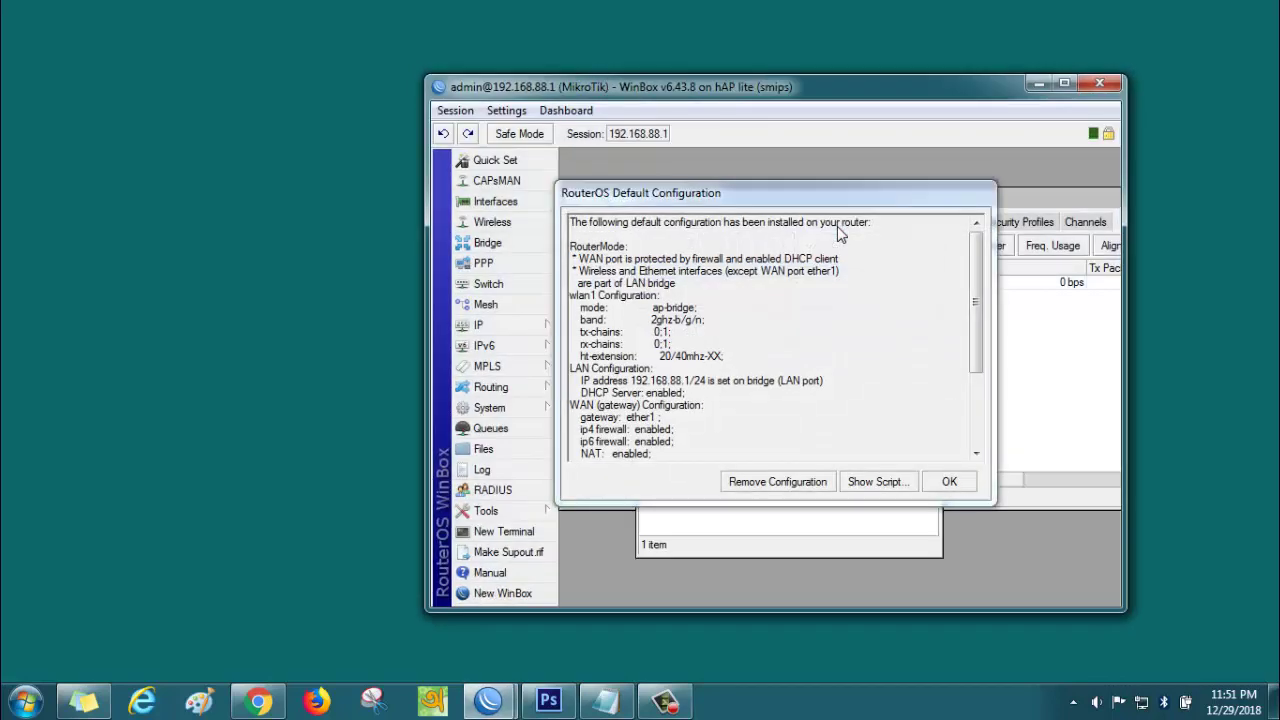
Accept the RouterOS default configuration notice and examine the router's firewall filter rules.
click(949, 482)
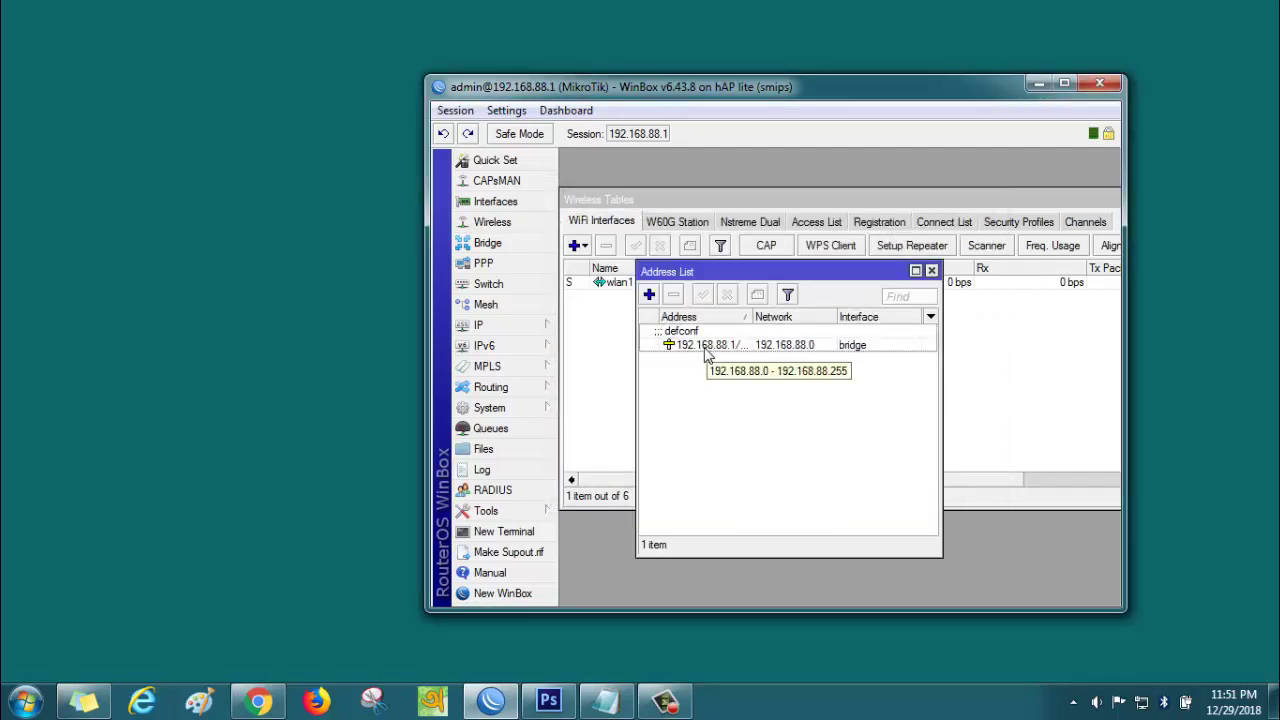
click(480, 325)
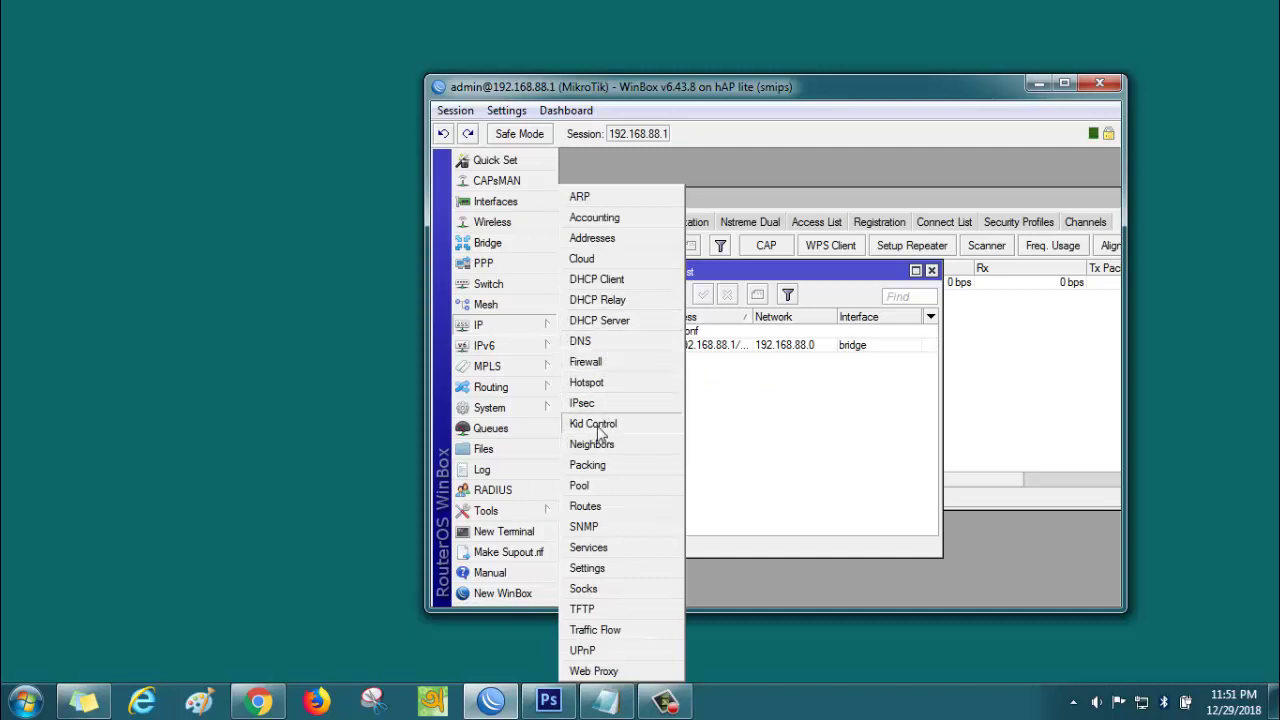
click(600, 364)
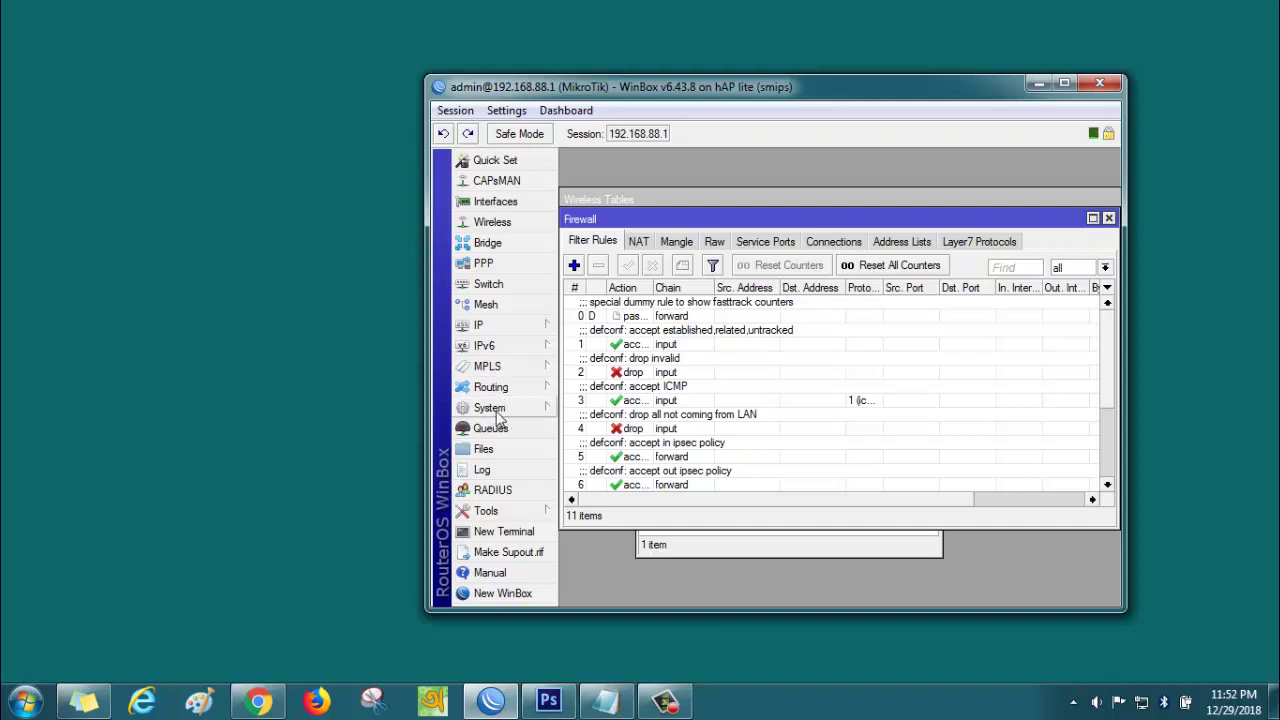
Reset the router's configuration with the No Default Configuration option and confirm the reboot.
click(500, 411)
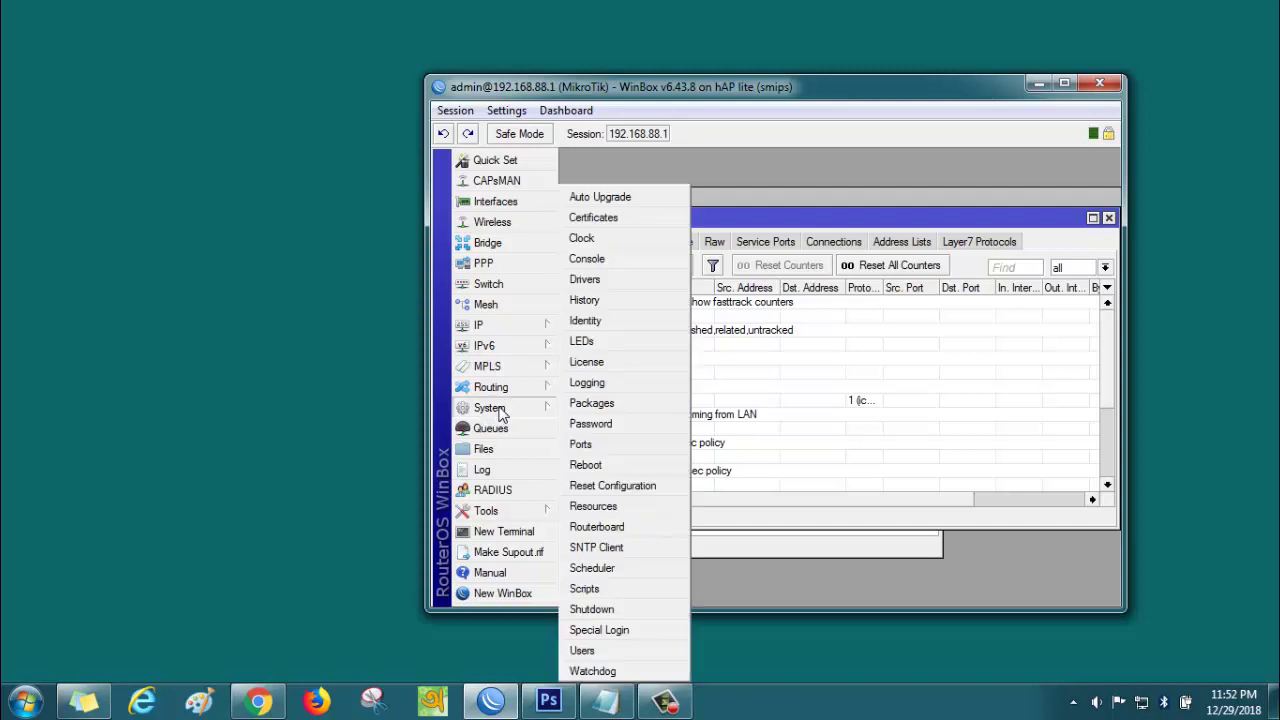
click(612, 489)
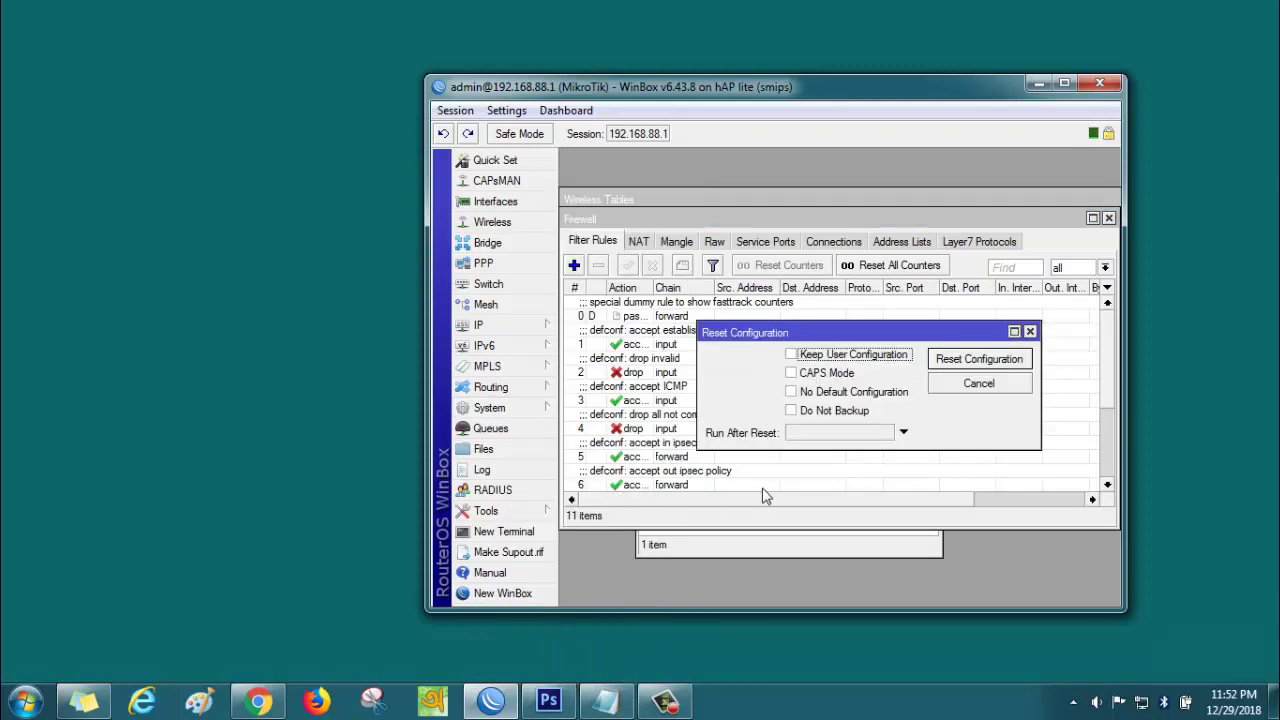
click(791, 392)
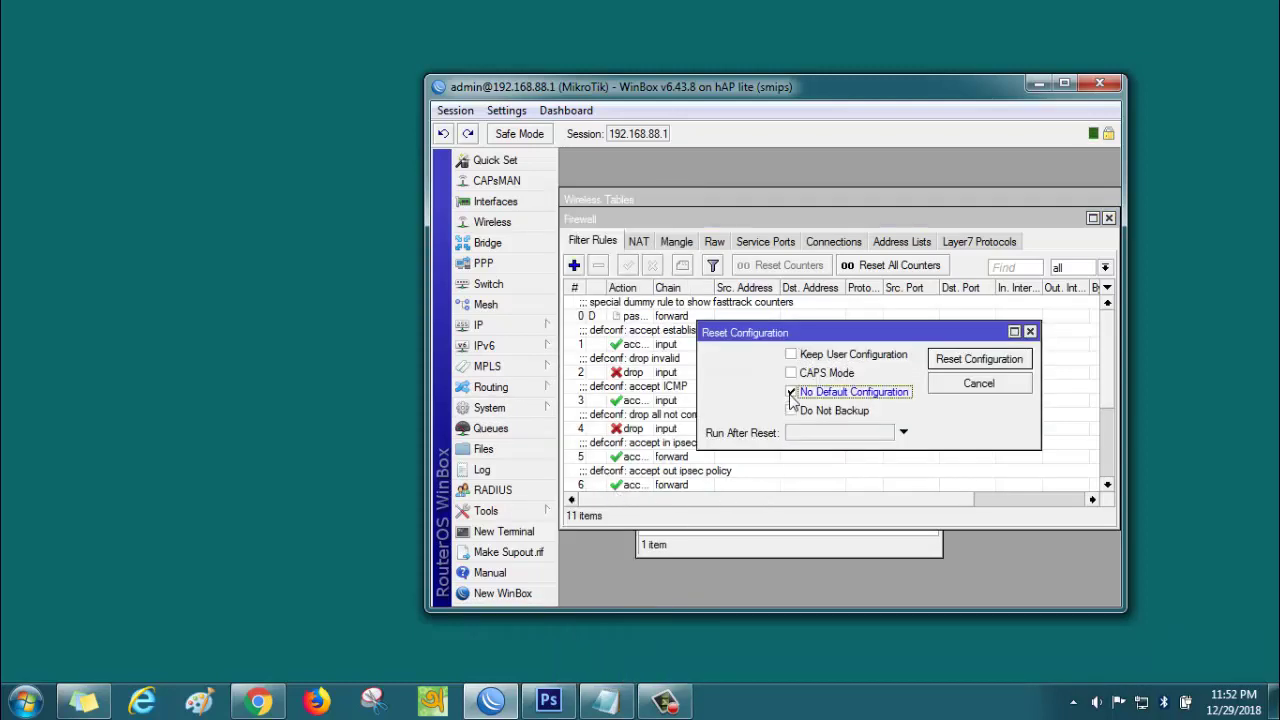
click(970, 366)
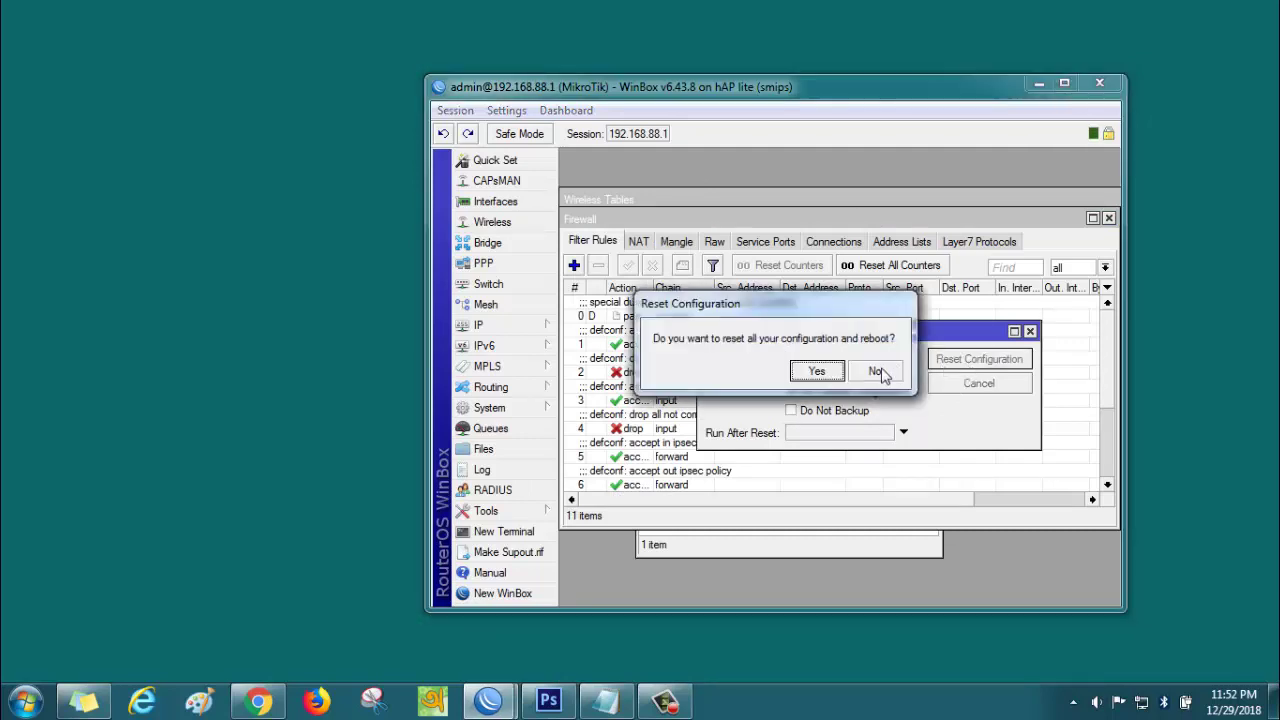
click(818, 375)
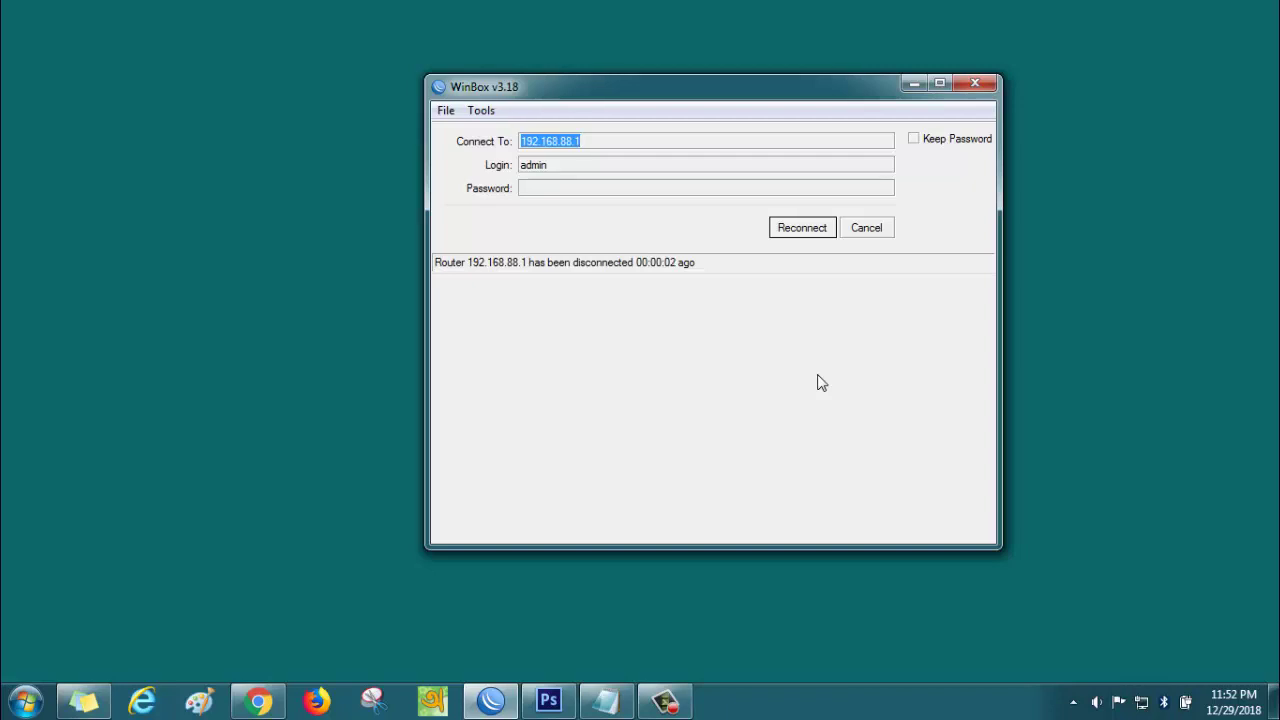
Abandon the IP reconnection and connect to the reset router through its MAC address CC:2D:E0:64:85:C3.
click(866, 229)
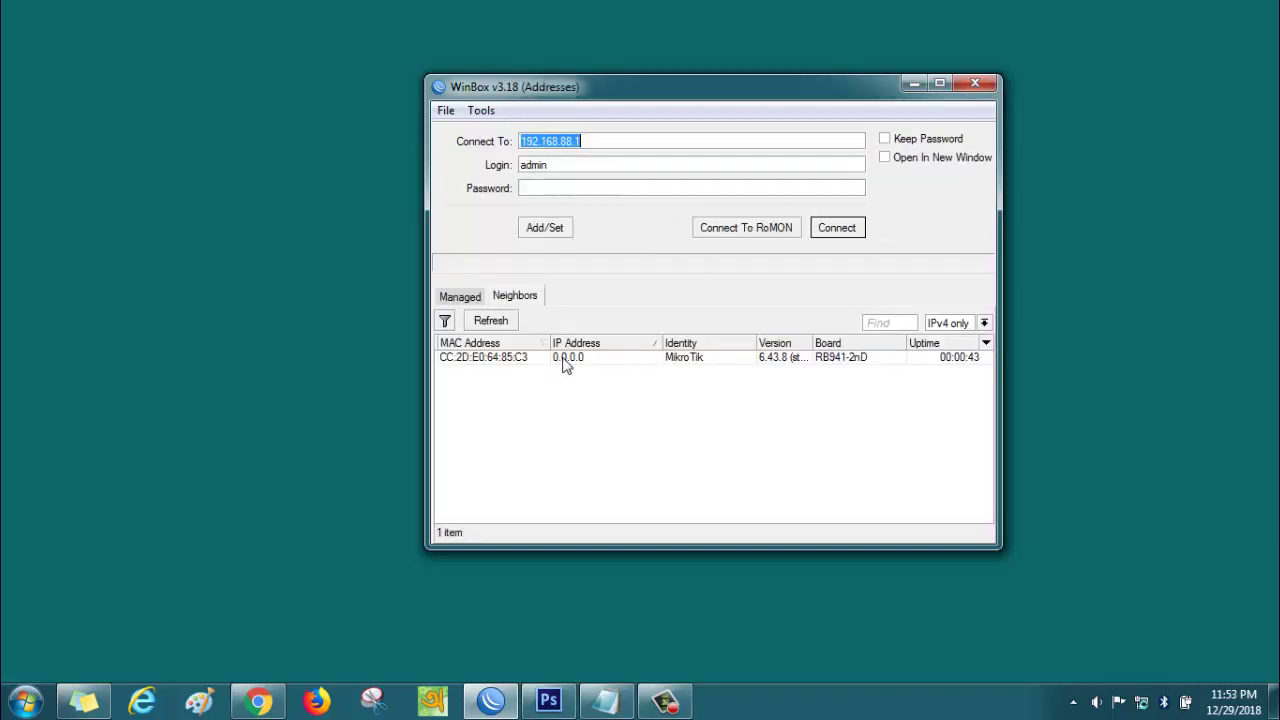
double_click(505, 365)
click(835, 230)
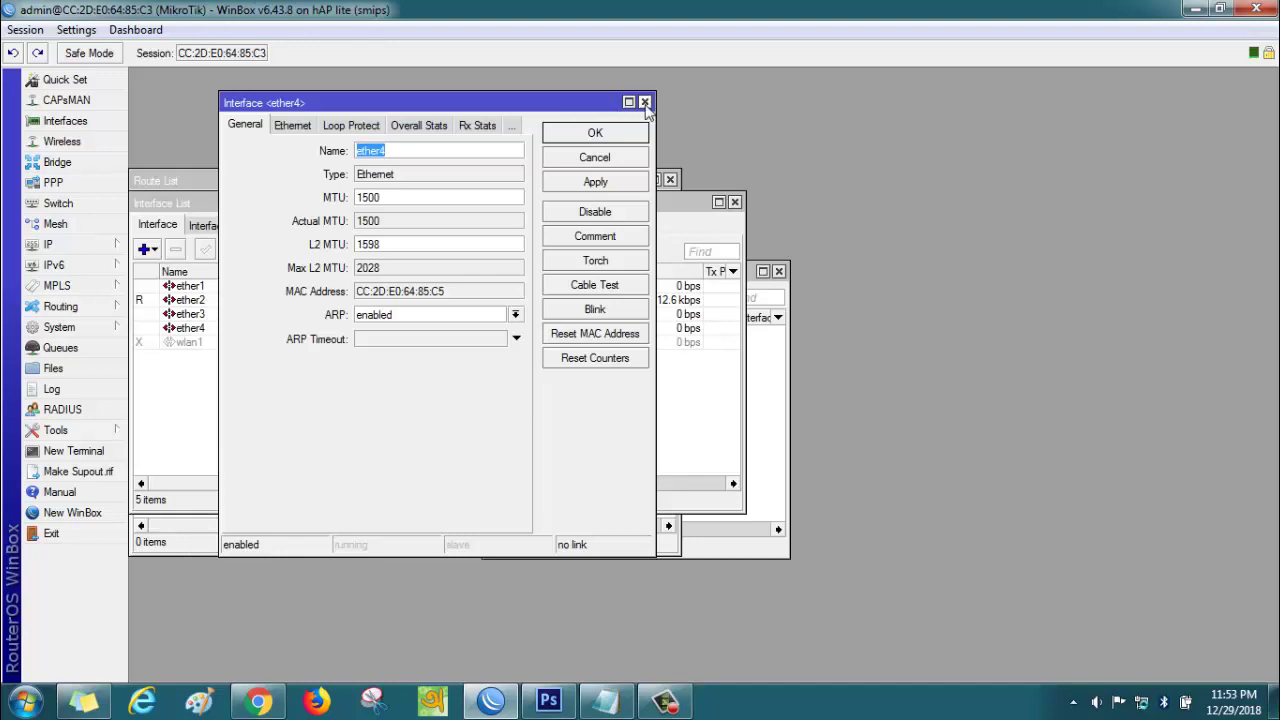
Close the ether4 interface window and check the IP address list and the firewall's NAT and filter rules.
click(645, 103)
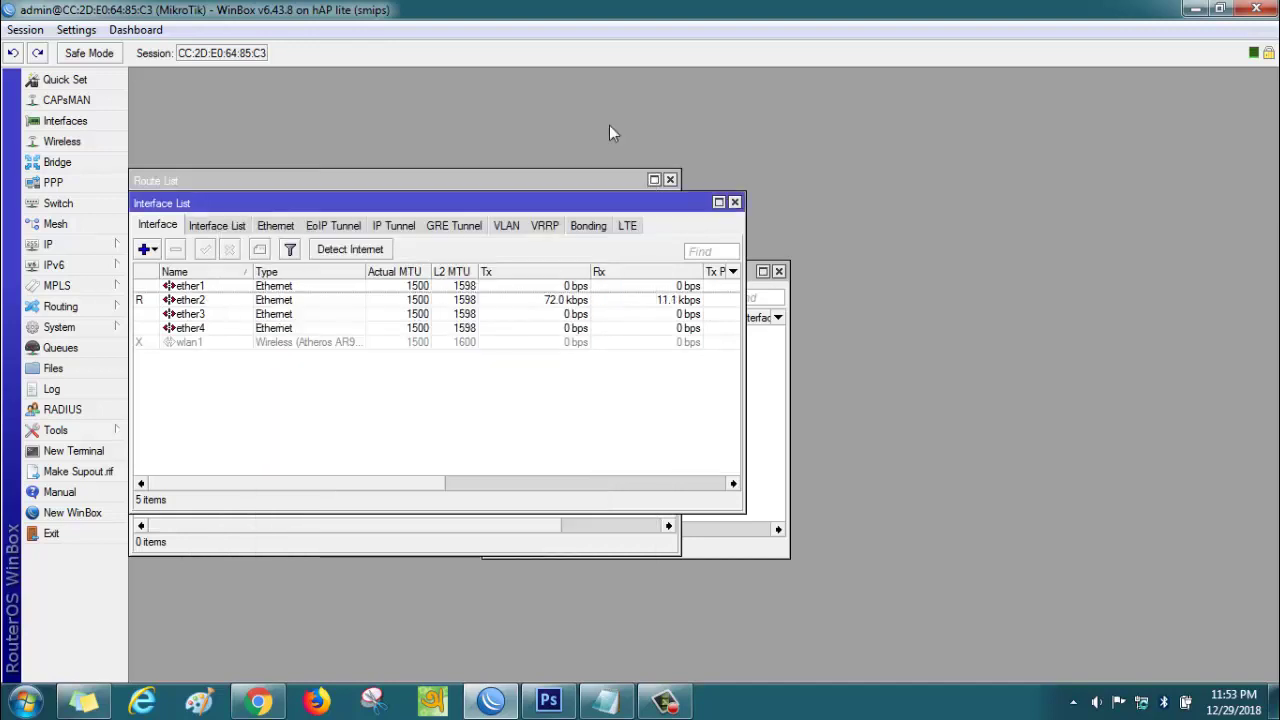
click(68, 245)
click(158, 240)
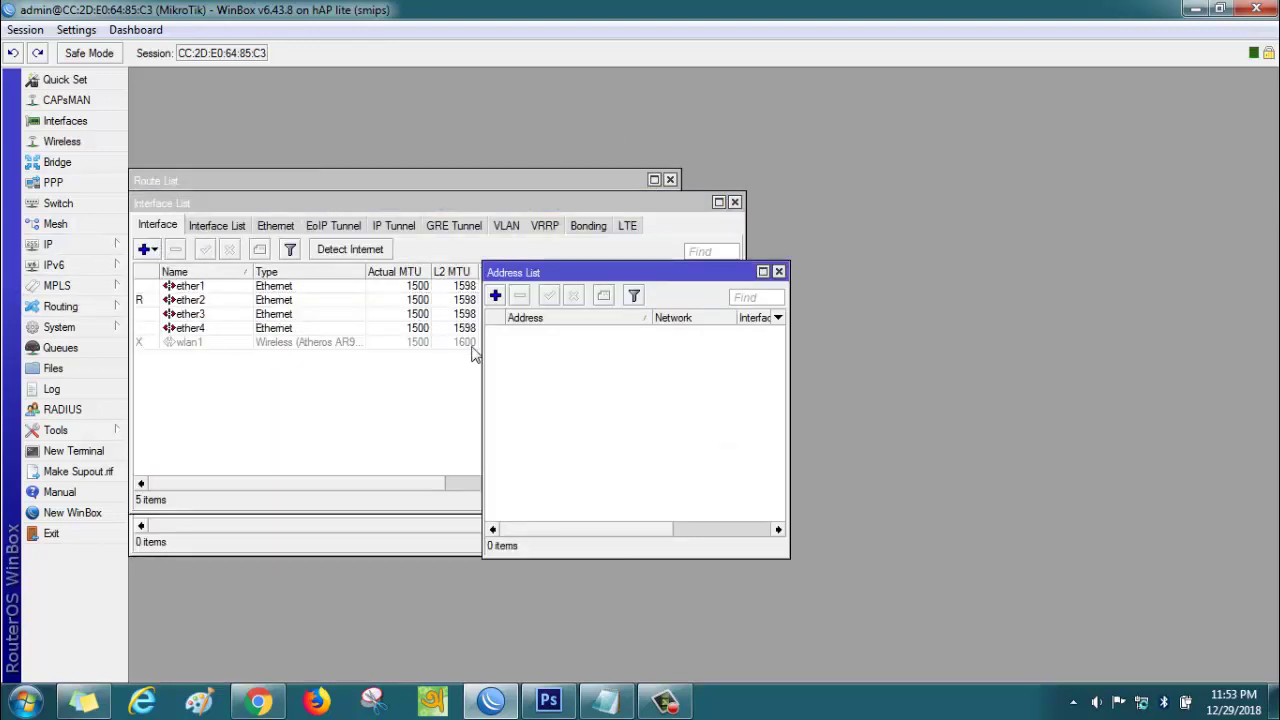
click(76, 252)
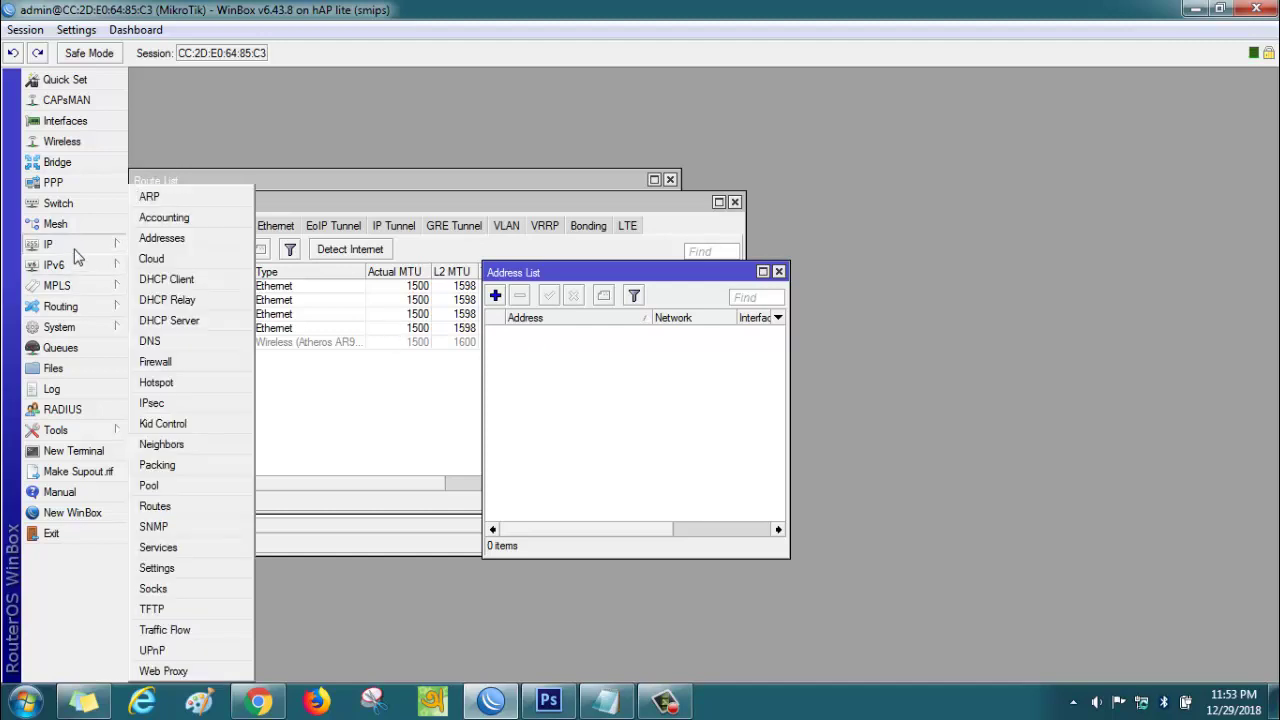
click(178, 366)
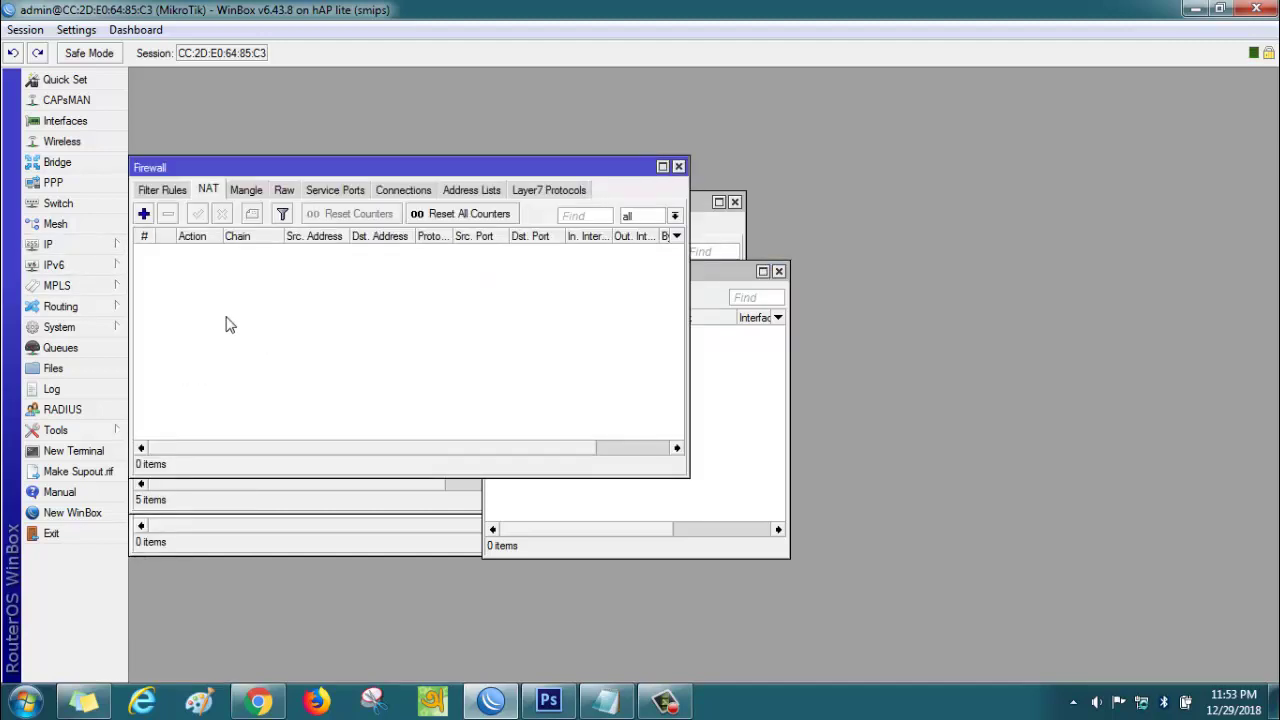
click(163, 192)
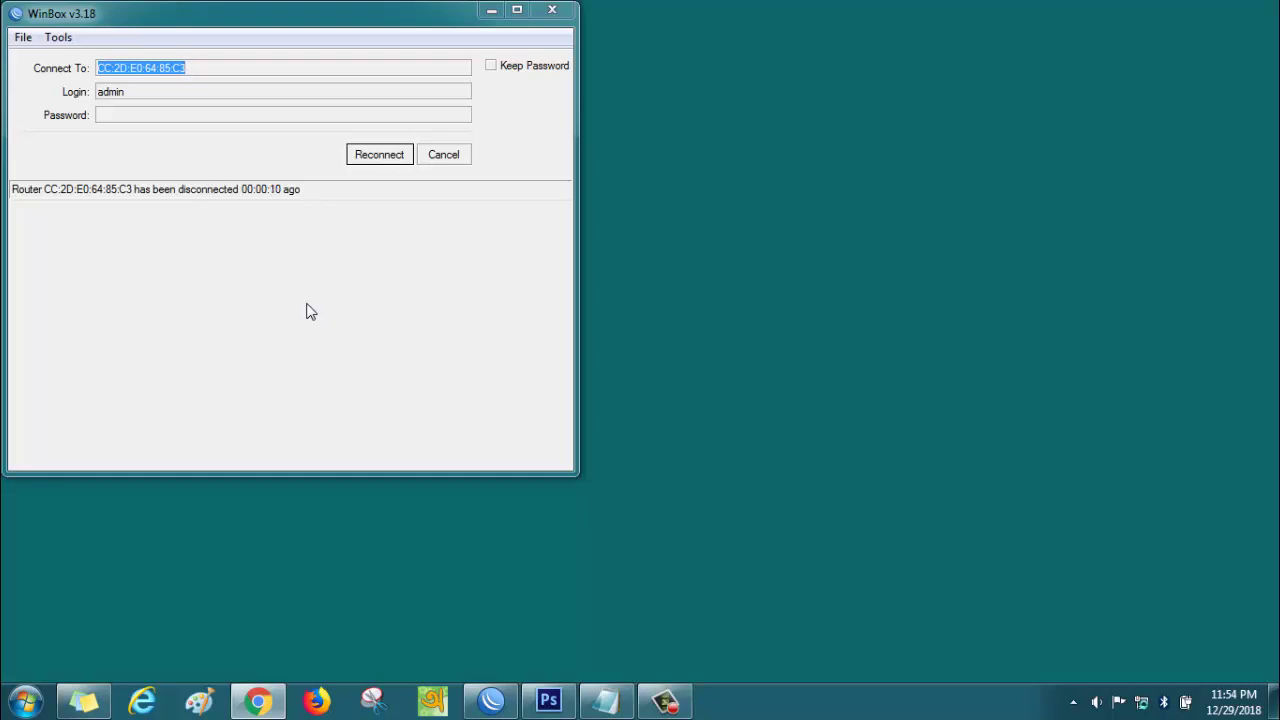
Reconnect to the router and place the Notepad network notes beside the firewall window to review the ISP and LAN details.
click(395, 158)
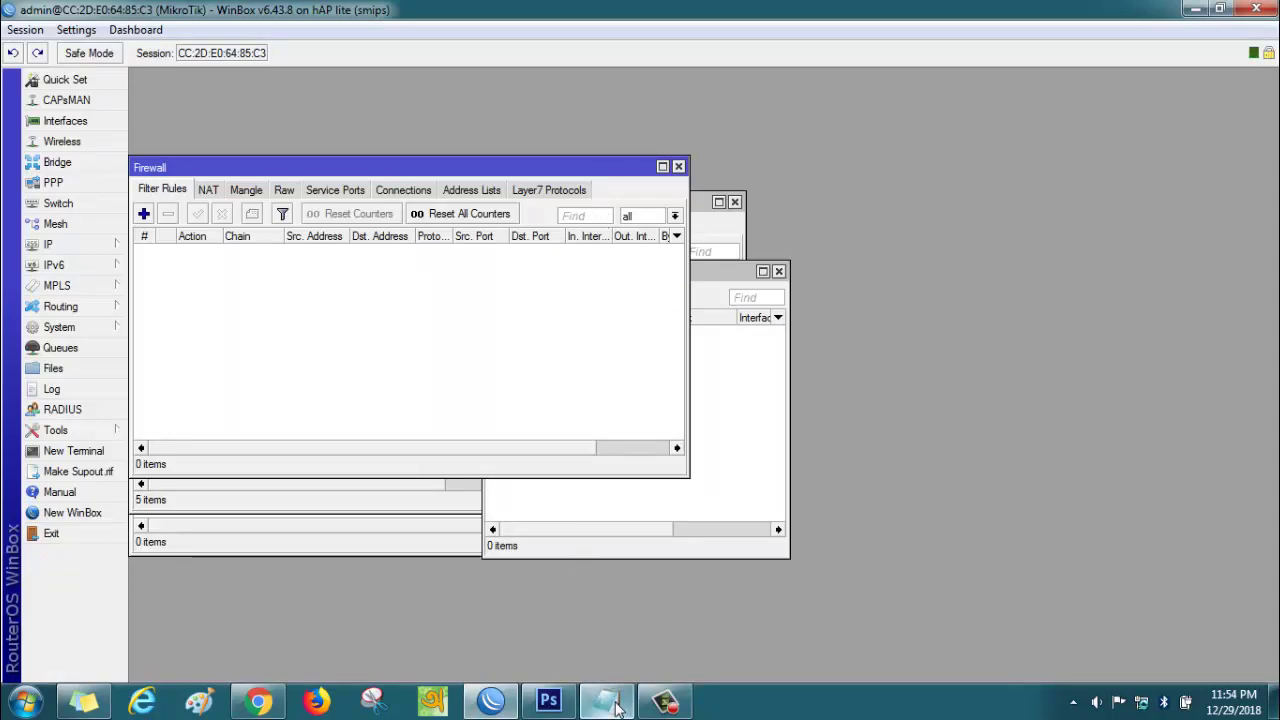
mouse_move(617, 708)
click(615, 610)
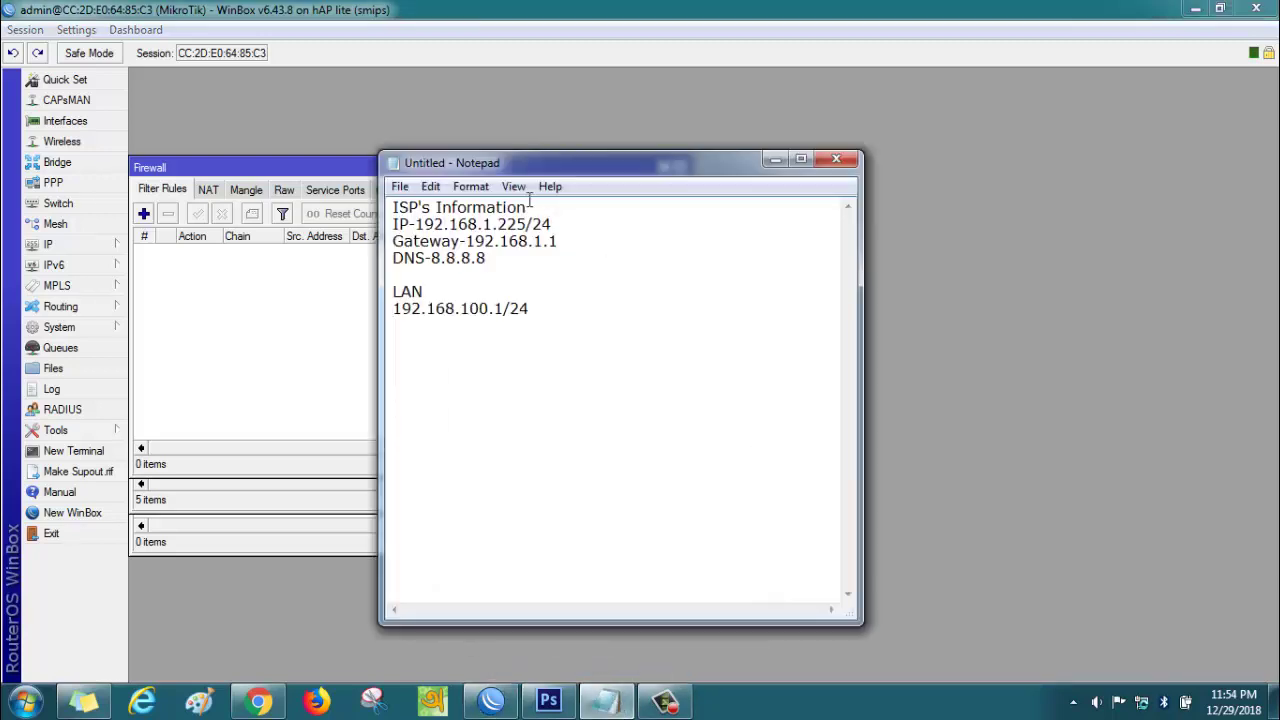
drag(531, 167, 839, 166)
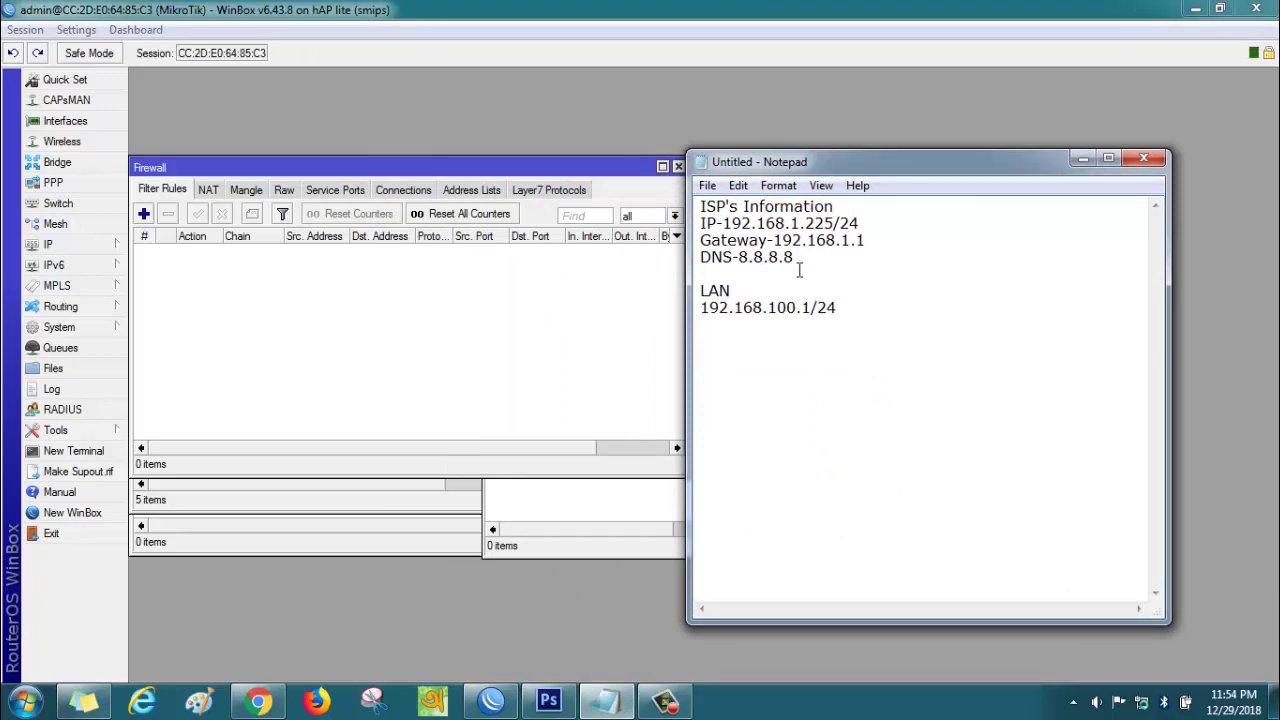
drag(700, 293, 865, 317)
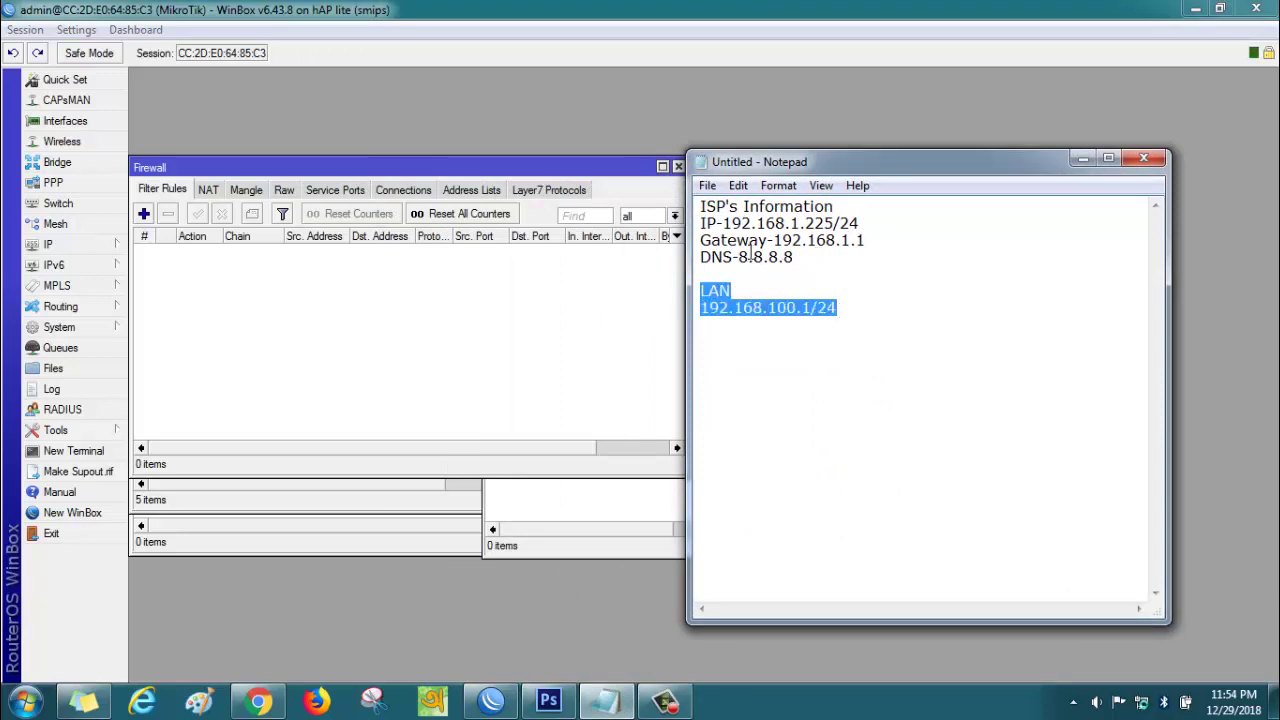
Start a new IP address entry and fill in the ISP address 192.168.1.225/24 copied from the Notepad notes.
click(72, 245)
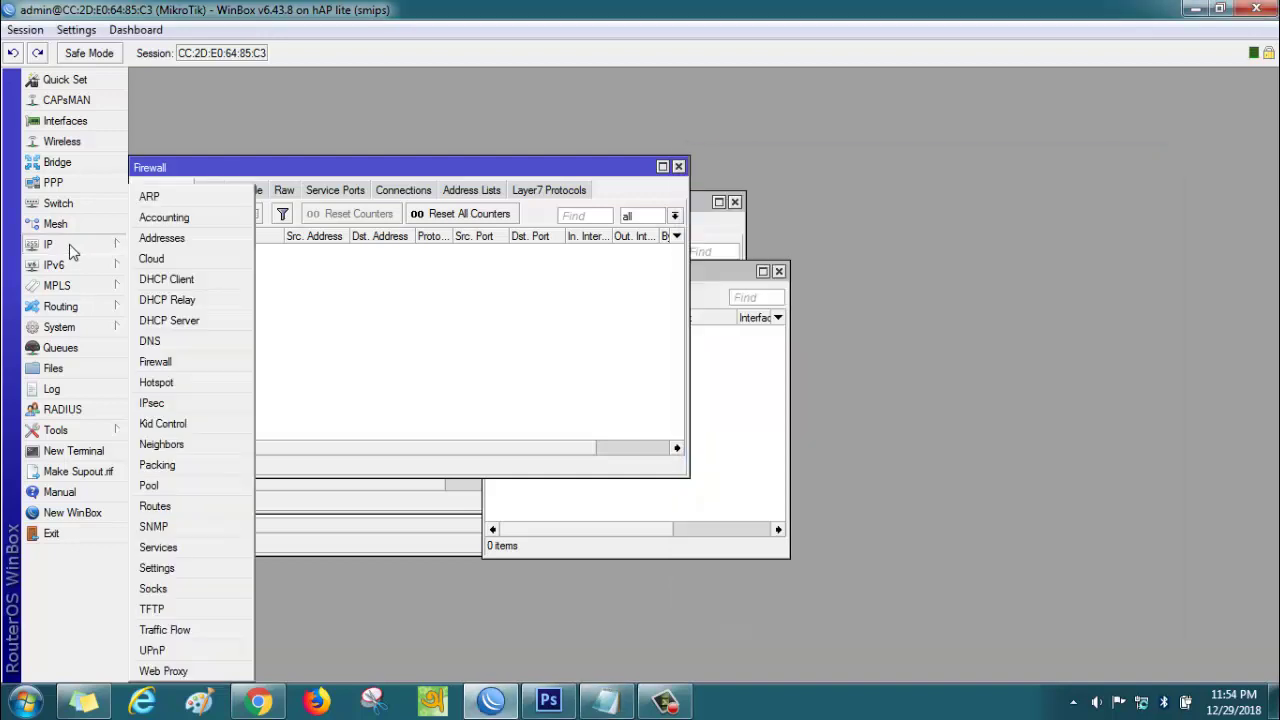
click(180, 240)
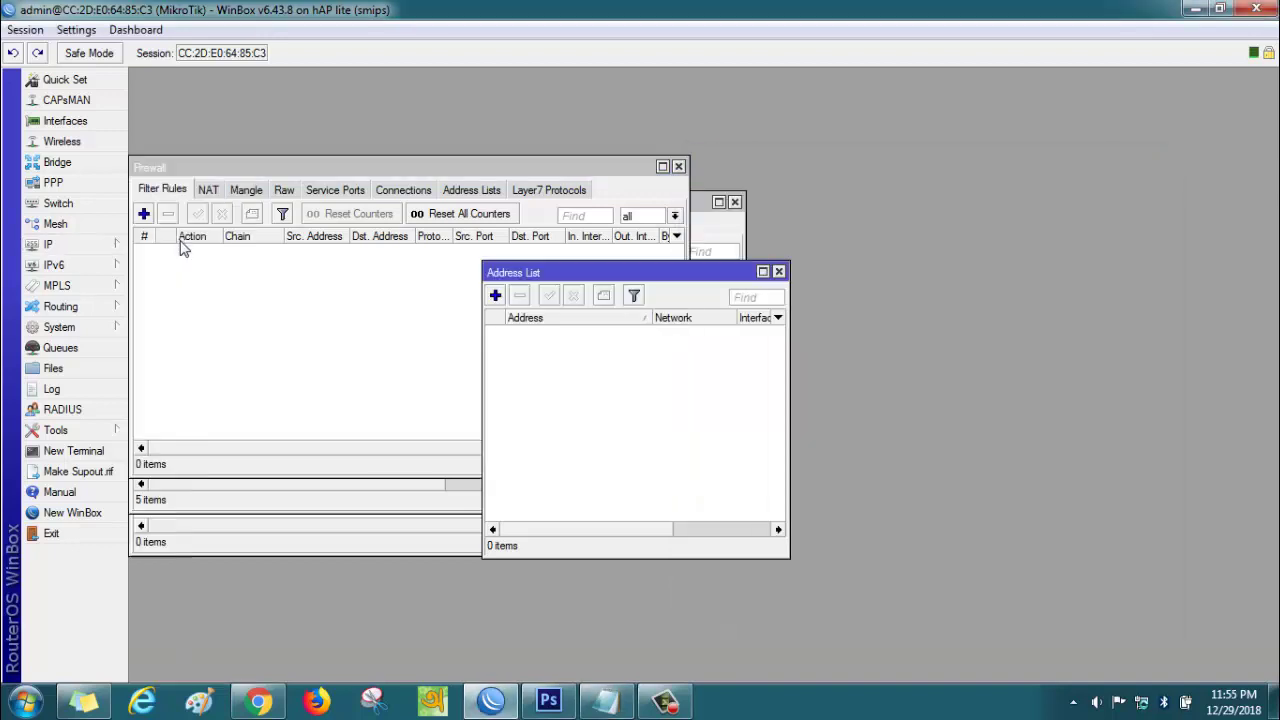
click(495, 295)
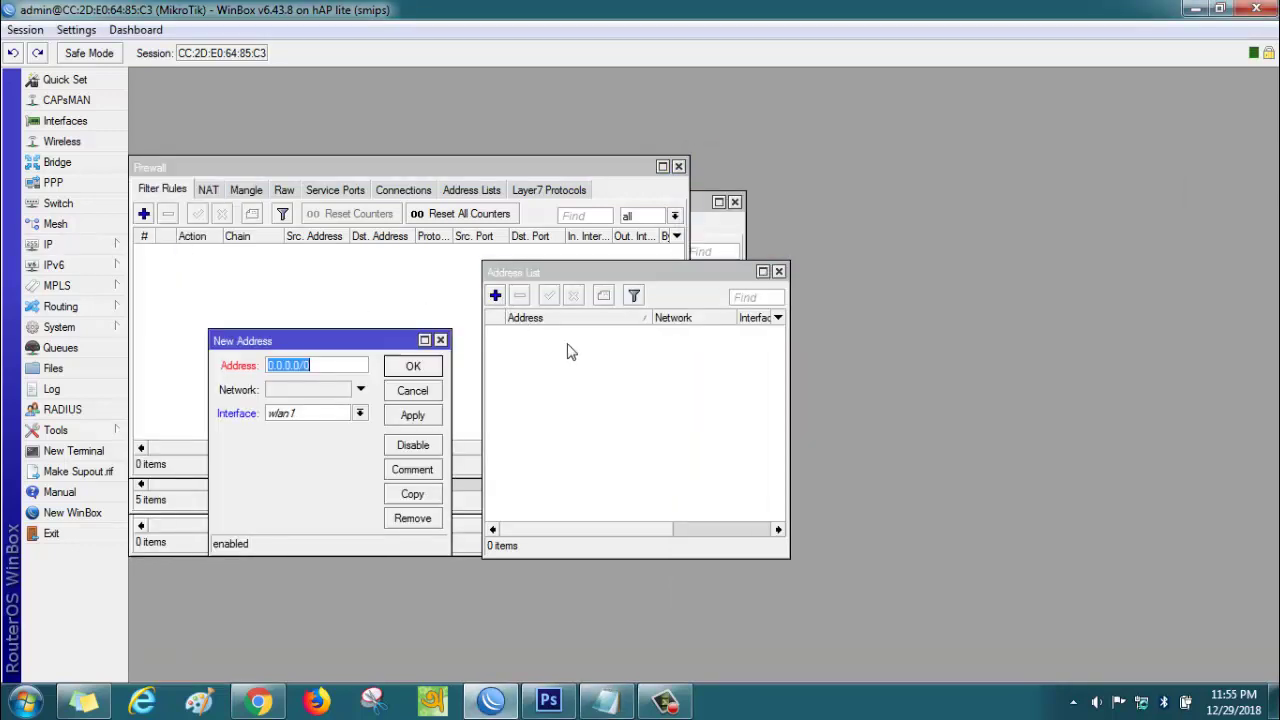
click(605, 700)
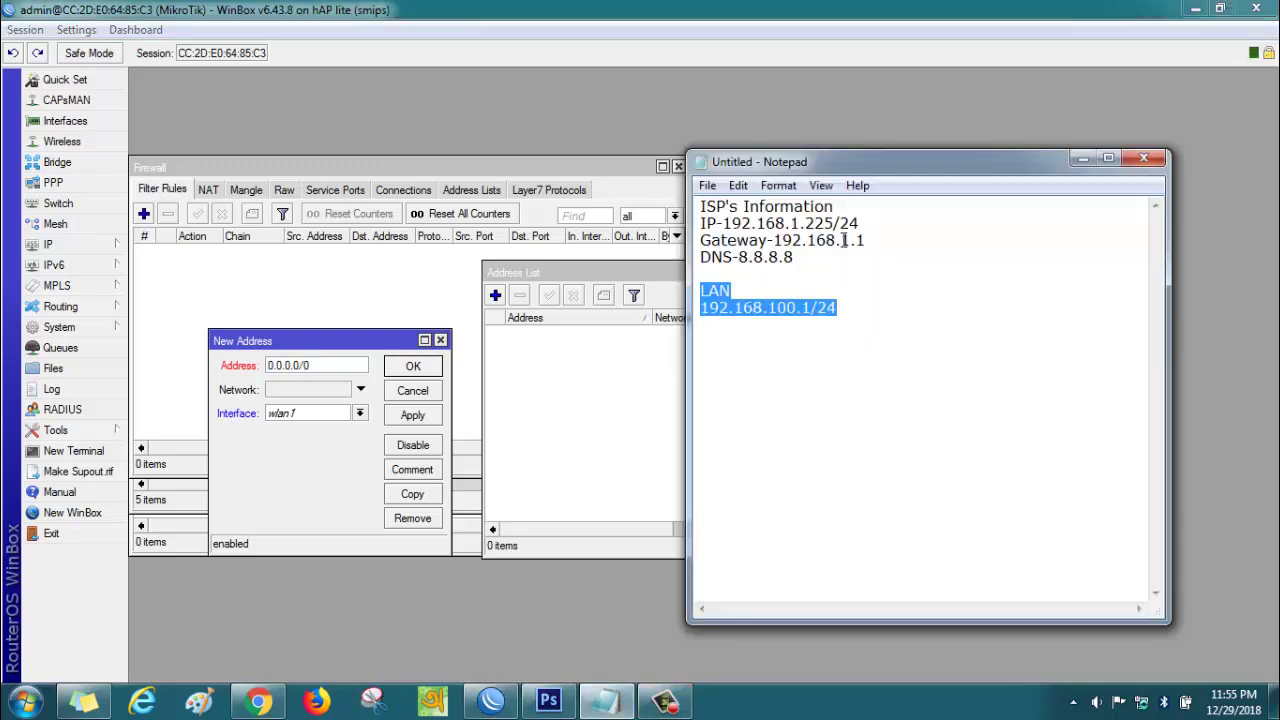
drag(860, 223, 723, 226)
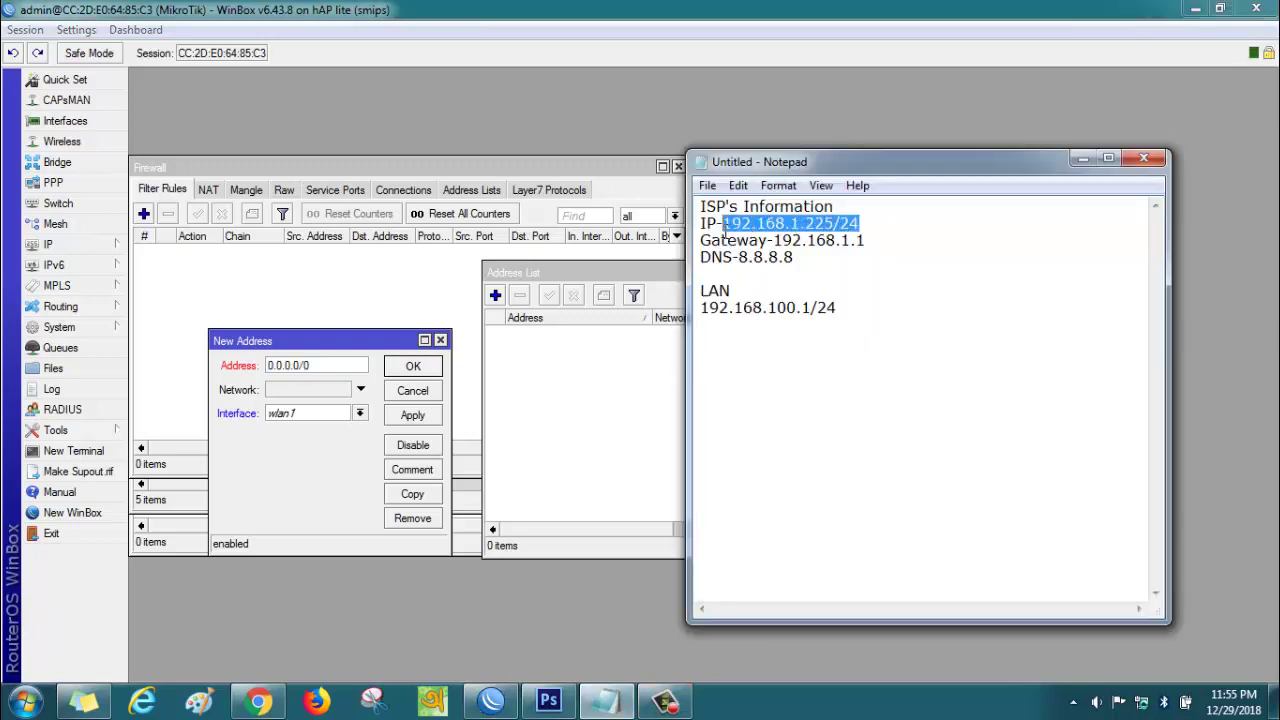
key(ctrl+c)
click(314, 366)
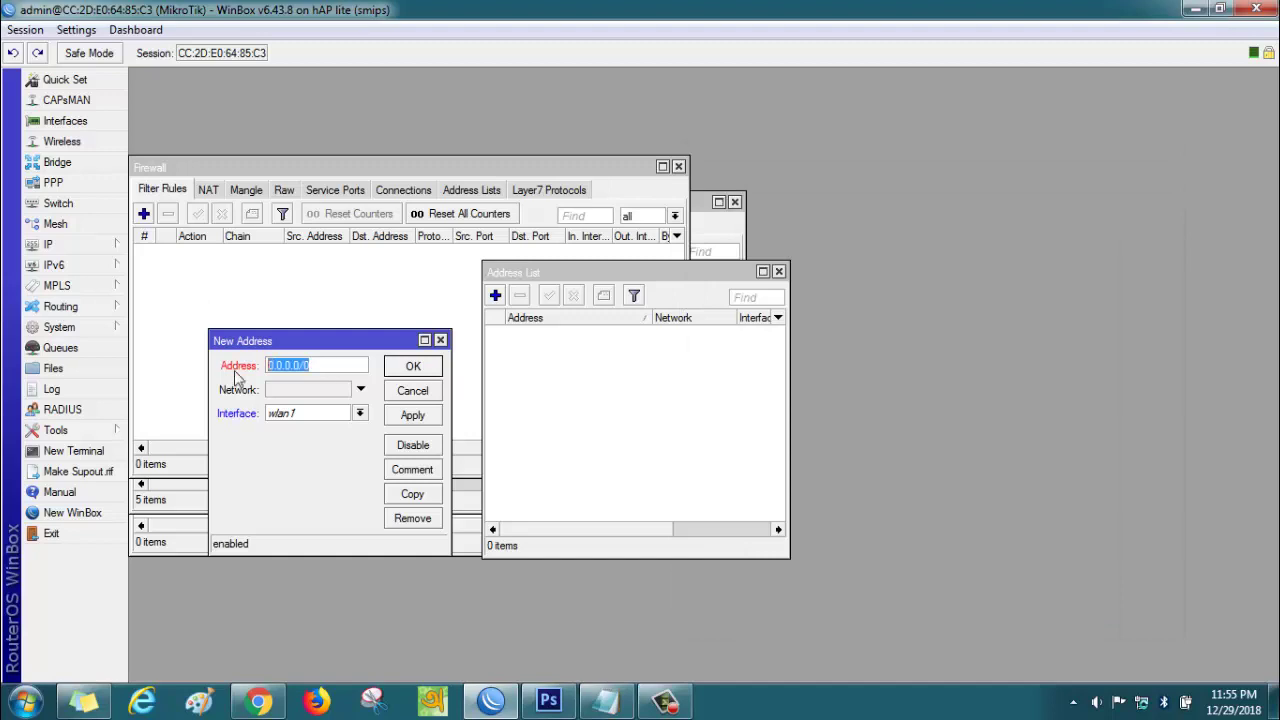
key(ctrl+v)
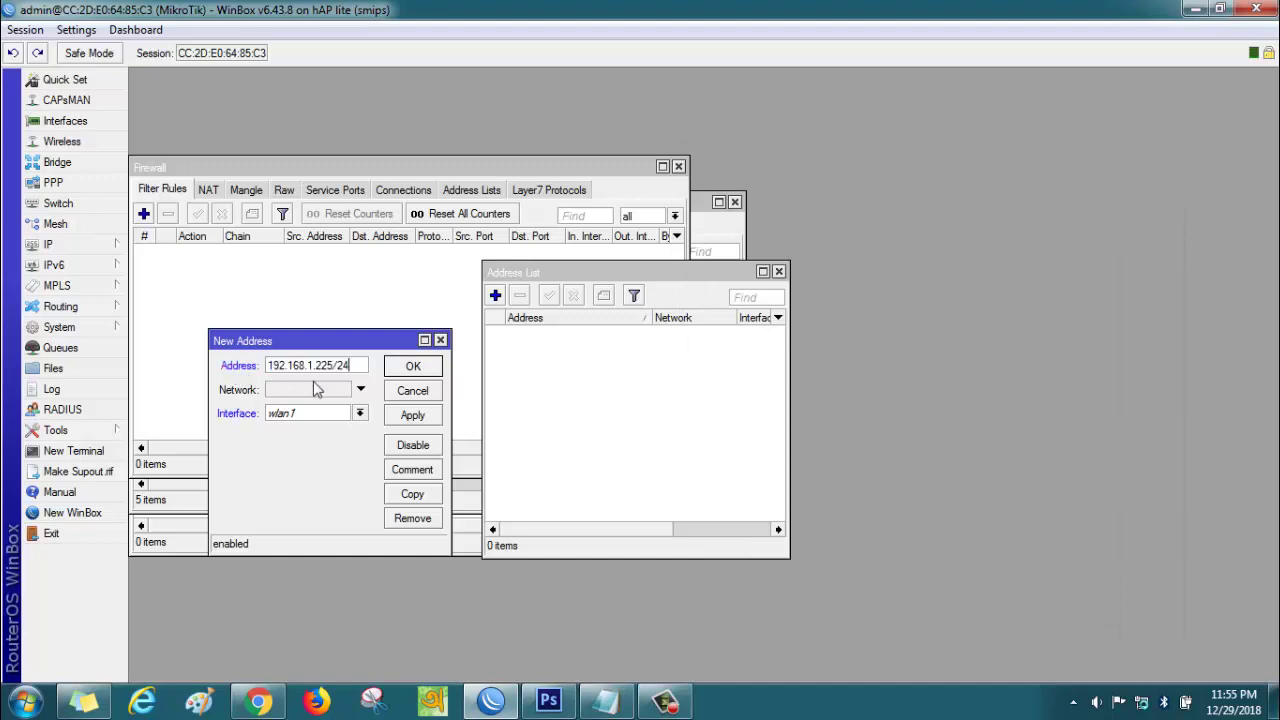
Assign the new address to the ether3 interface and save the entry.
click(361, 416)
click(311, 460)
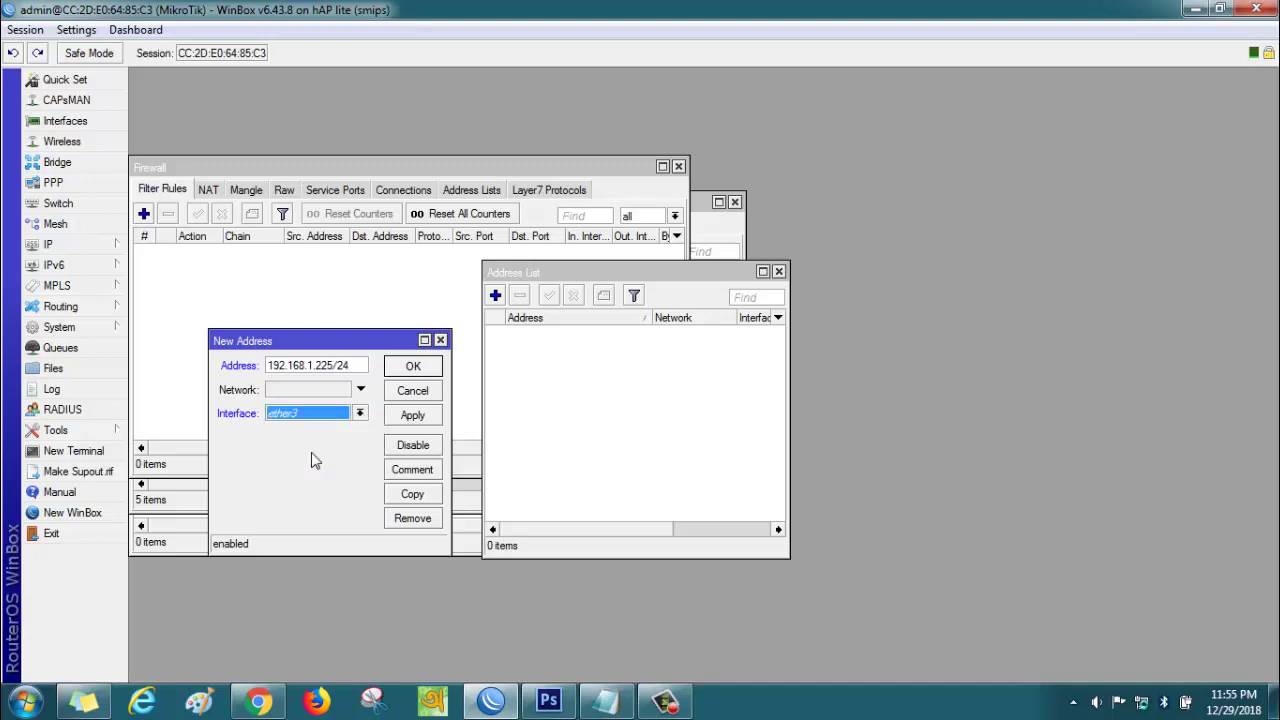
click(413, 416)
click(410, 368)
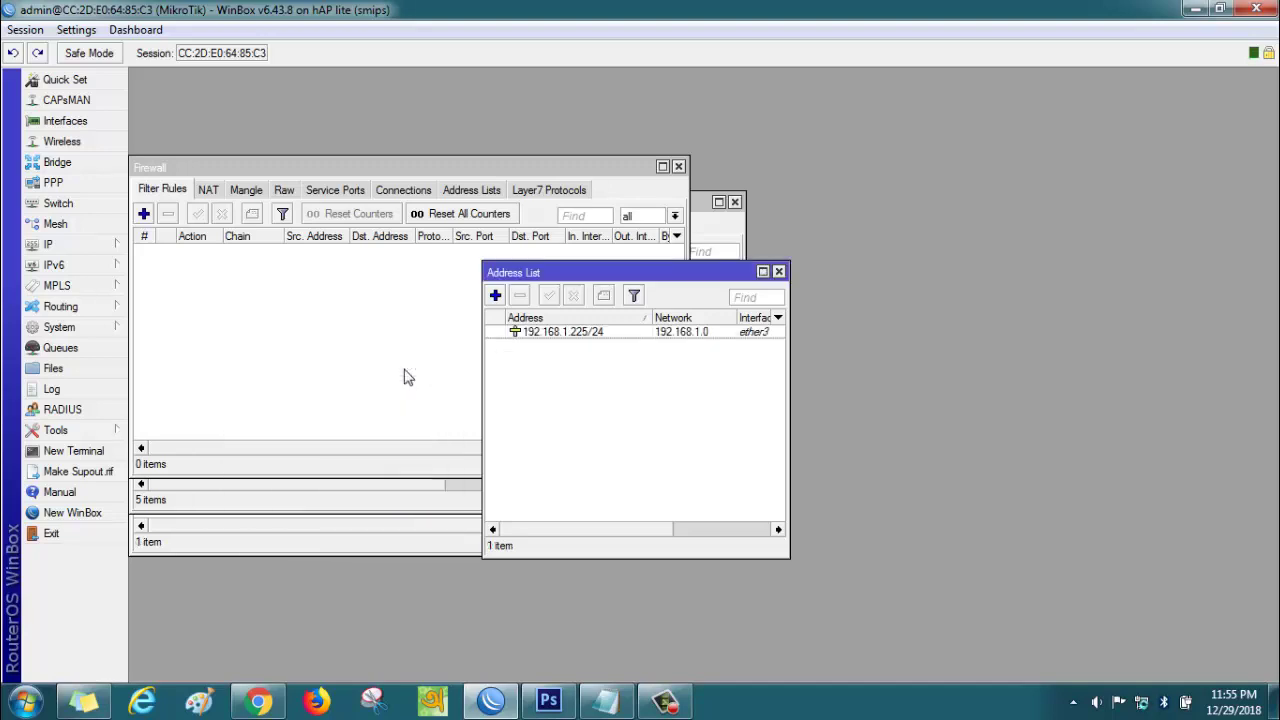
Add a default route to 0.0.0.0/0 through the ISP gateway 192.168.1.1 copied from the Notepad notes.
click(604, 690)
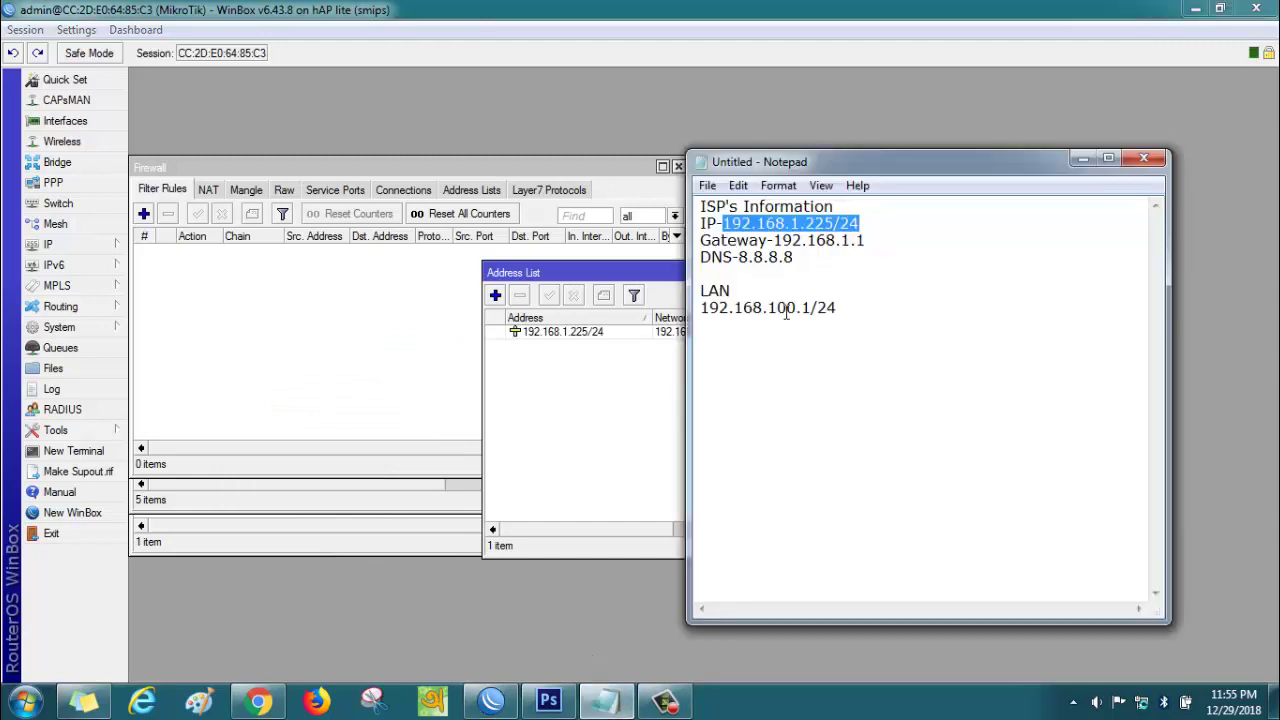
drag(865, 241, 775, 244)
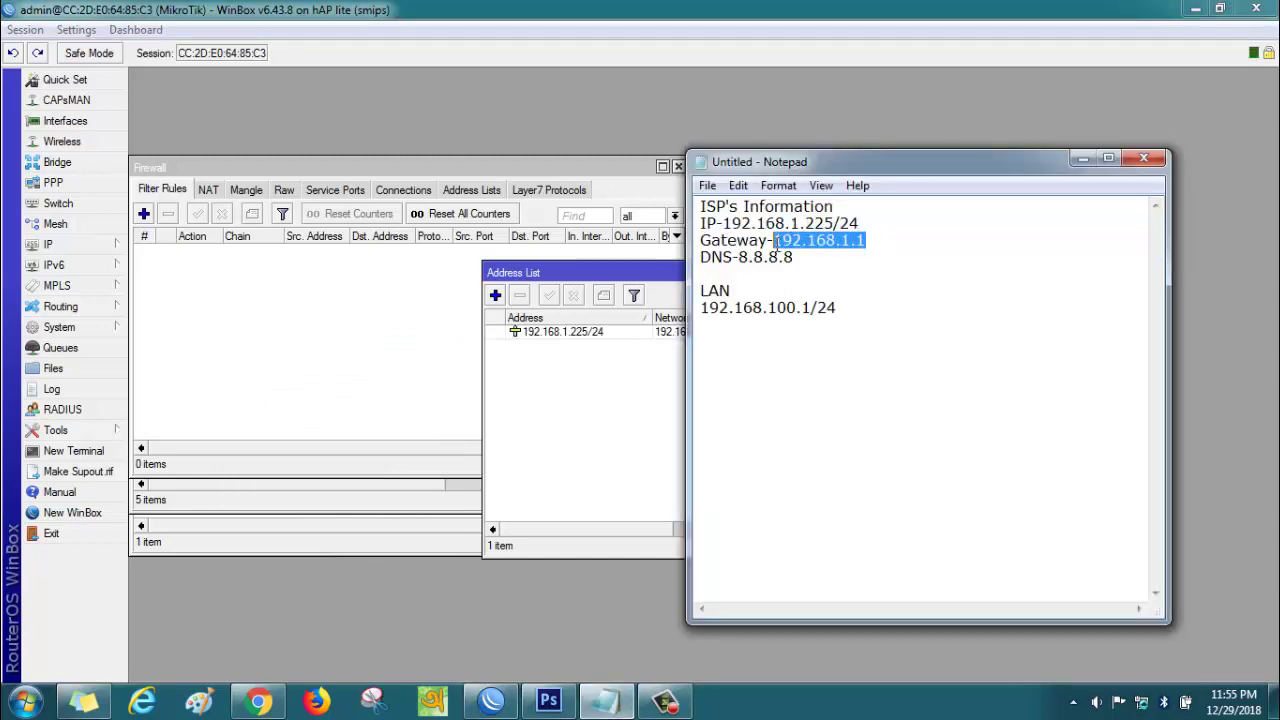
click(86, 246)
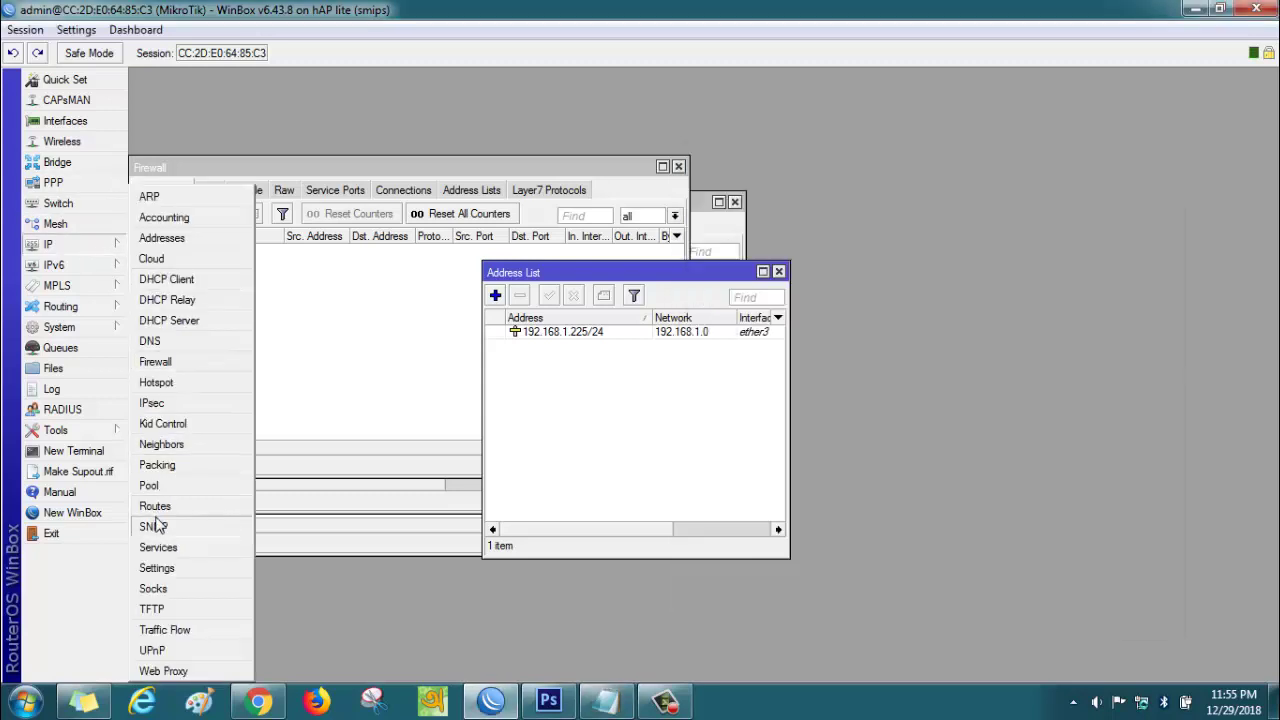
click(163, 508)
click(144, 227)
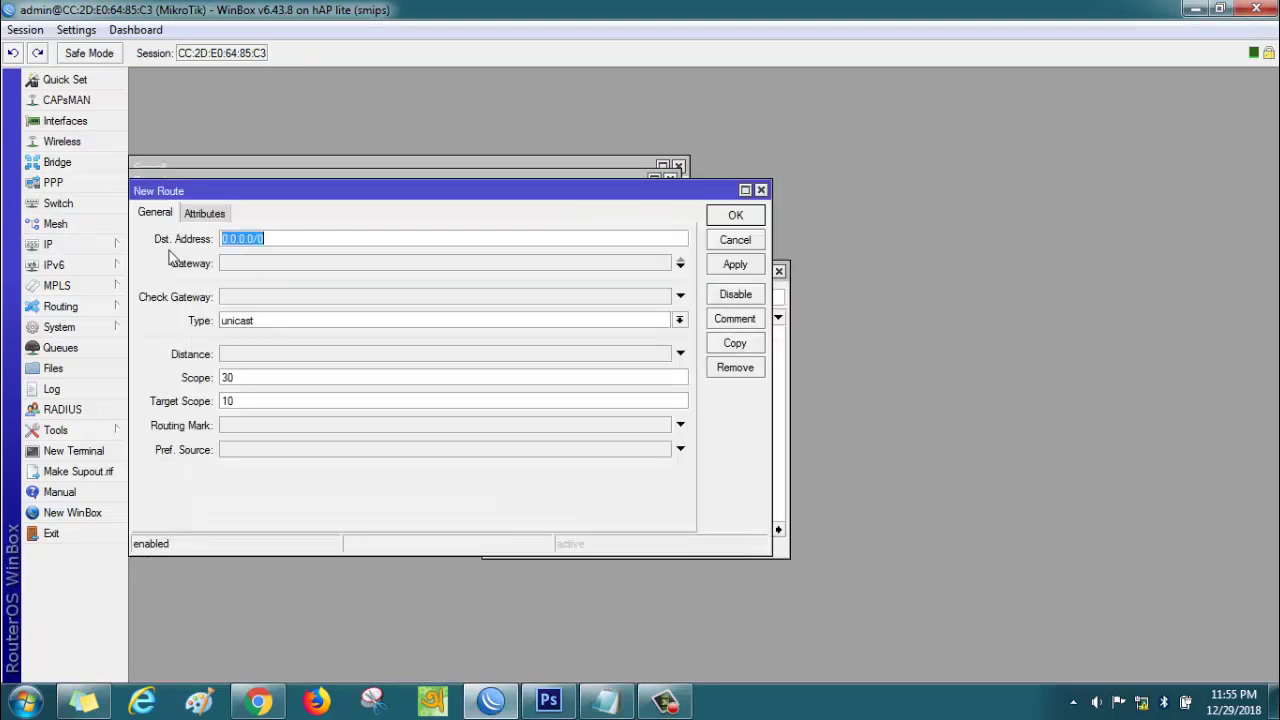
click(278, 266)
text(192.168.1.1)
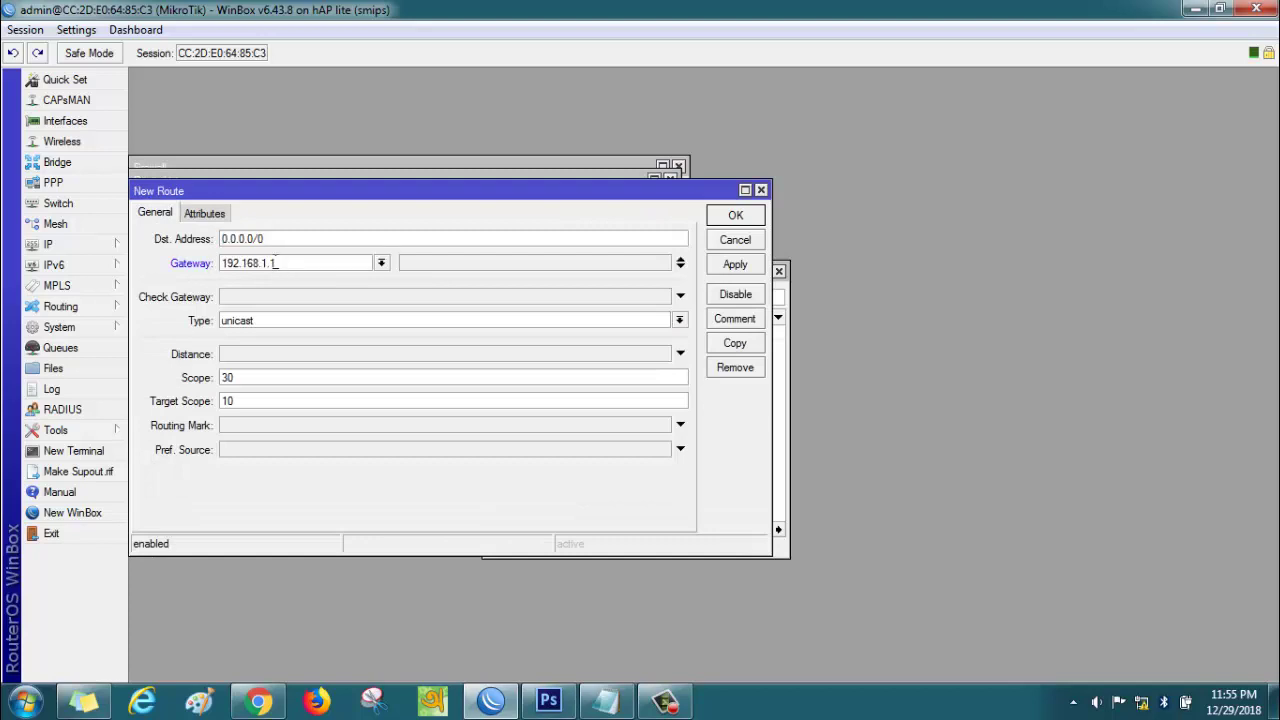
click(733, 266)
click(736, 215)
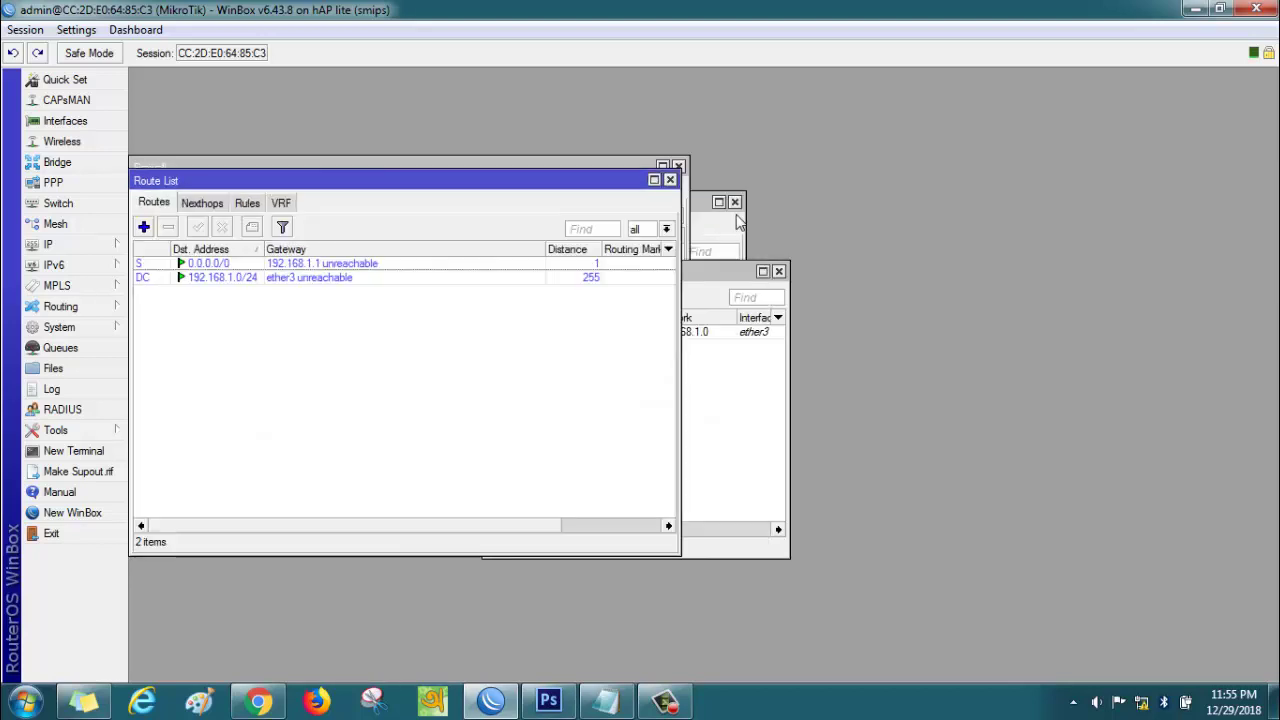
Set the router's DNS server to 8.8.8.8 copied from the Notepad notes and save the DNS settings.
click(628, 696)
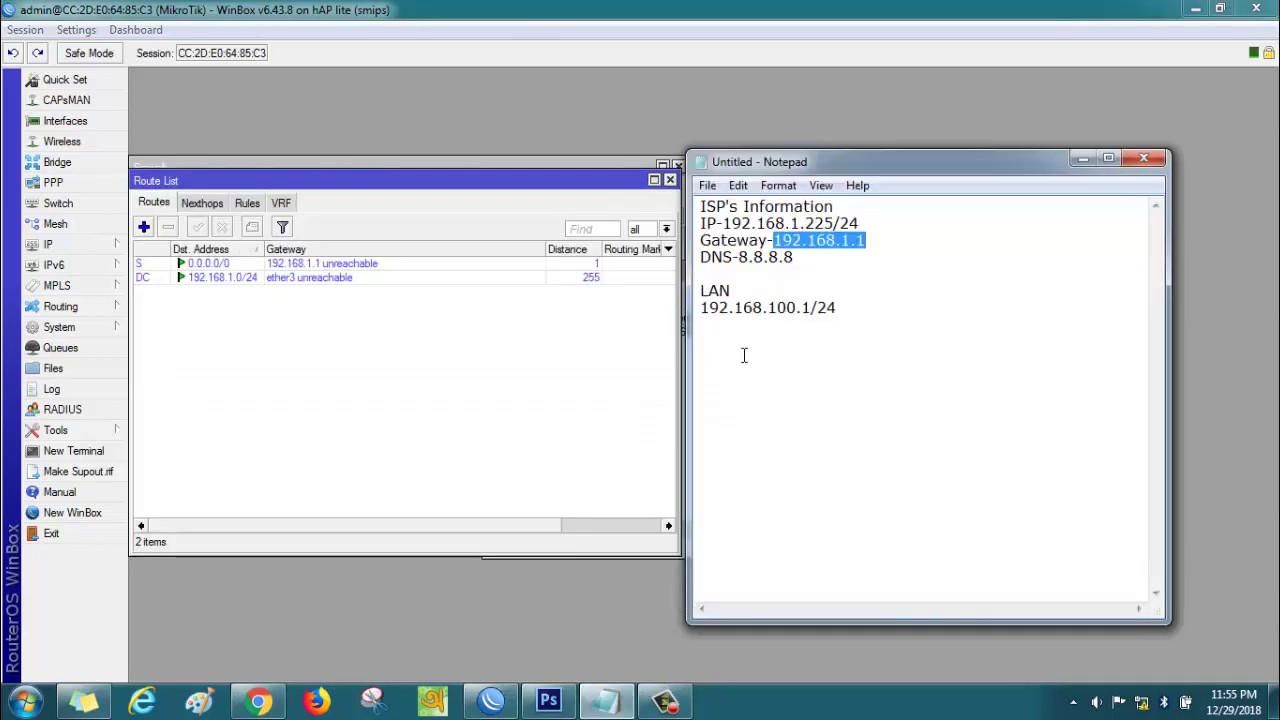
drag(739, 257, 800, 257)
key(ctrl+c)
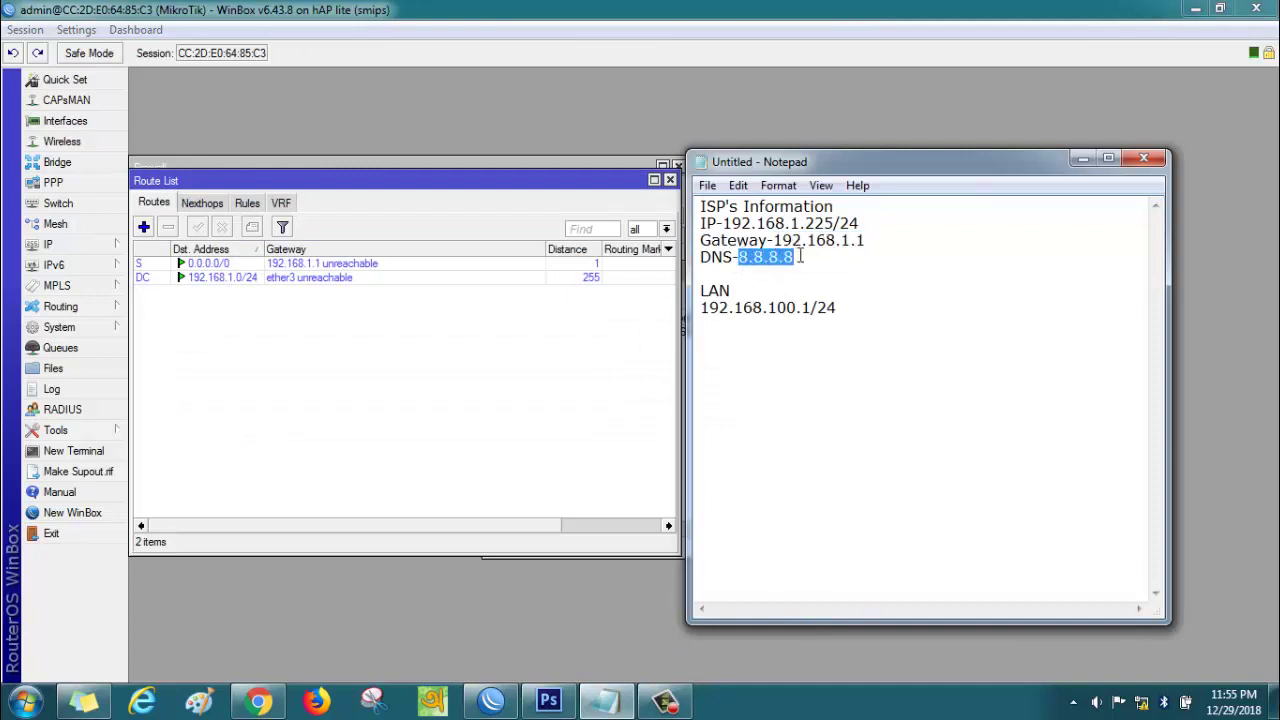
click(60, 244)
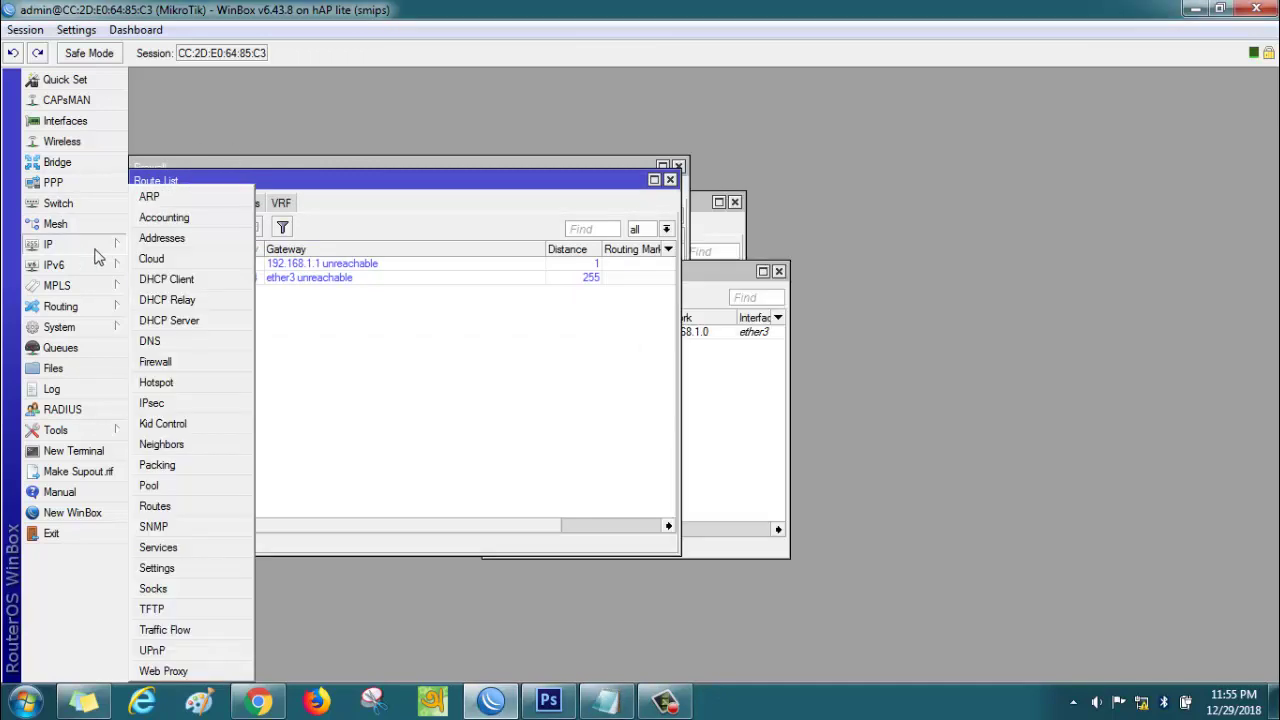
click(172, 344)
click(432, 171)
key(ctrl+v)
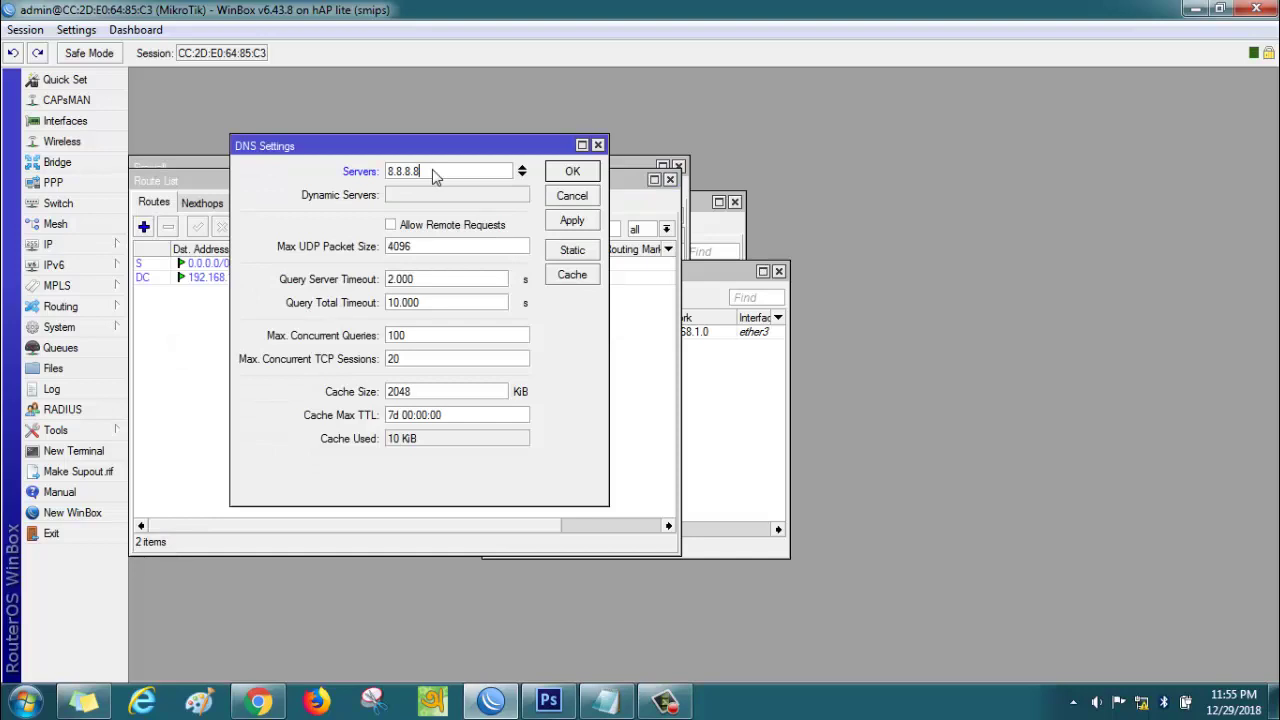
click(568, 220)
click(572, 172)
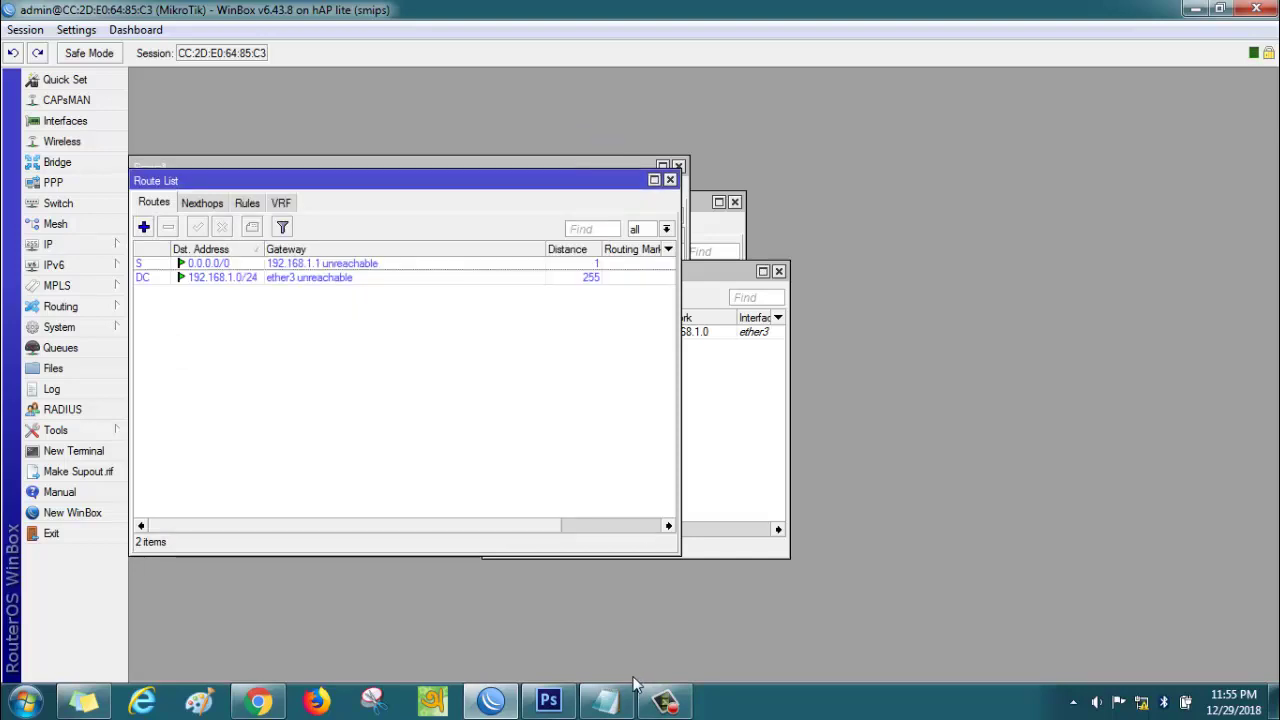
Start another IP address entry and fill in the LAN address 192.168.100.1/24 copied from the Notepad notes.
click(628, 694)
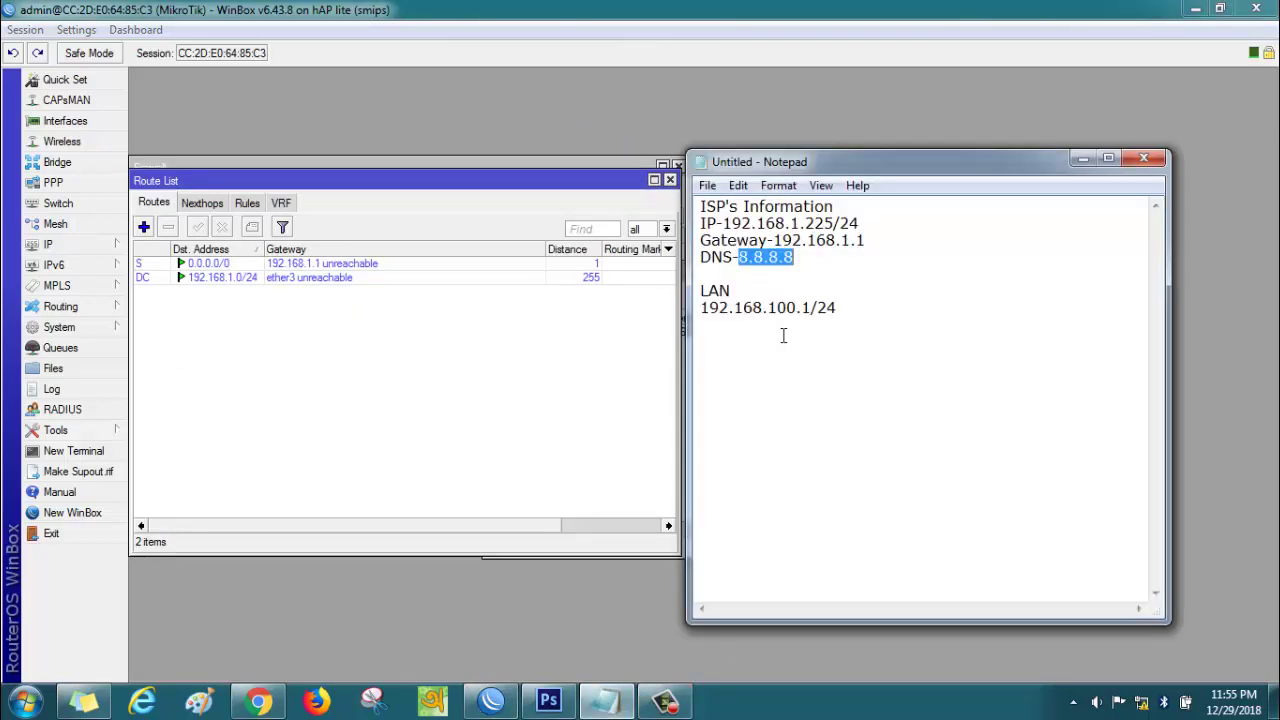
drag(840, 307, 698, 311)
key(ctrl+c)
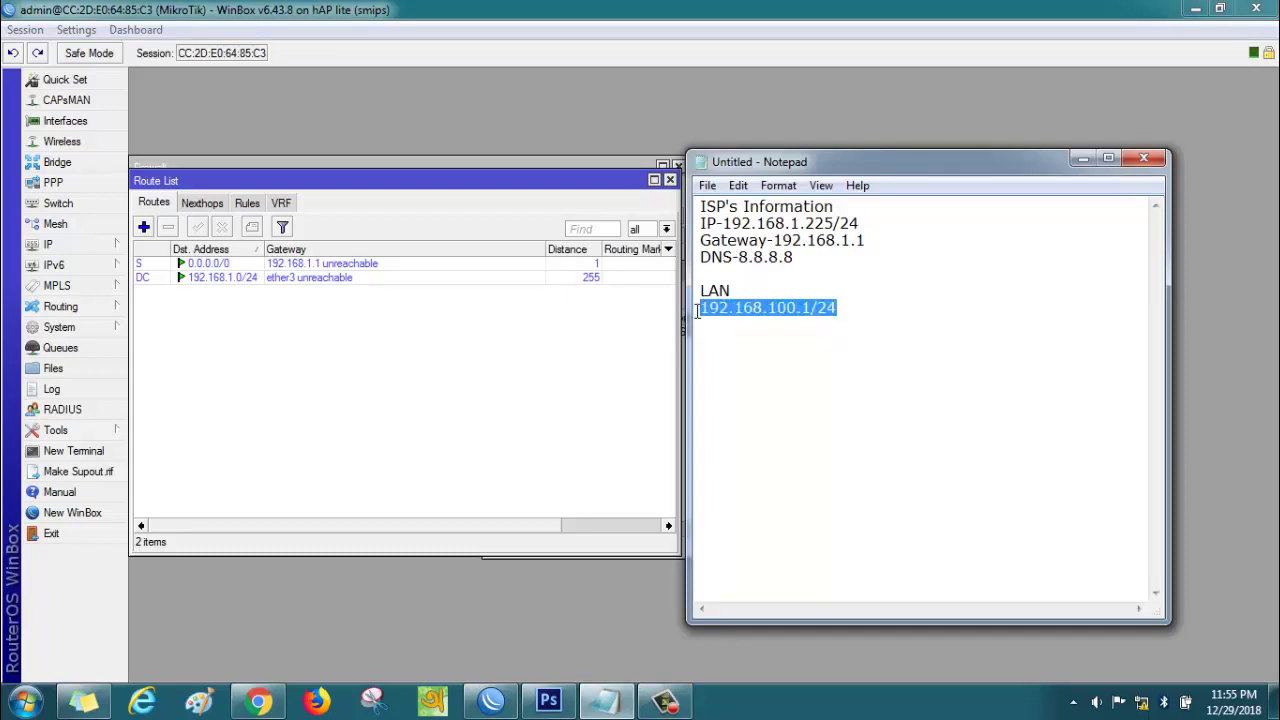
click(60, 245)
click(168, 239)
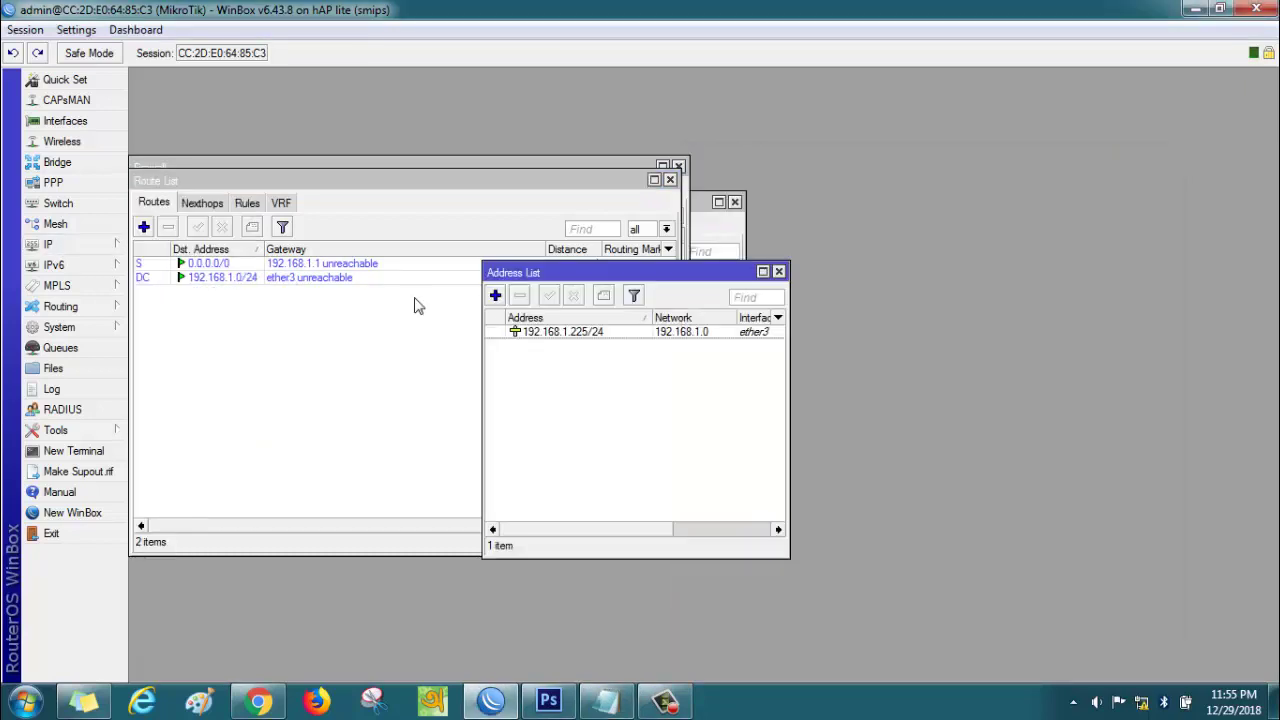
click(495, 296)
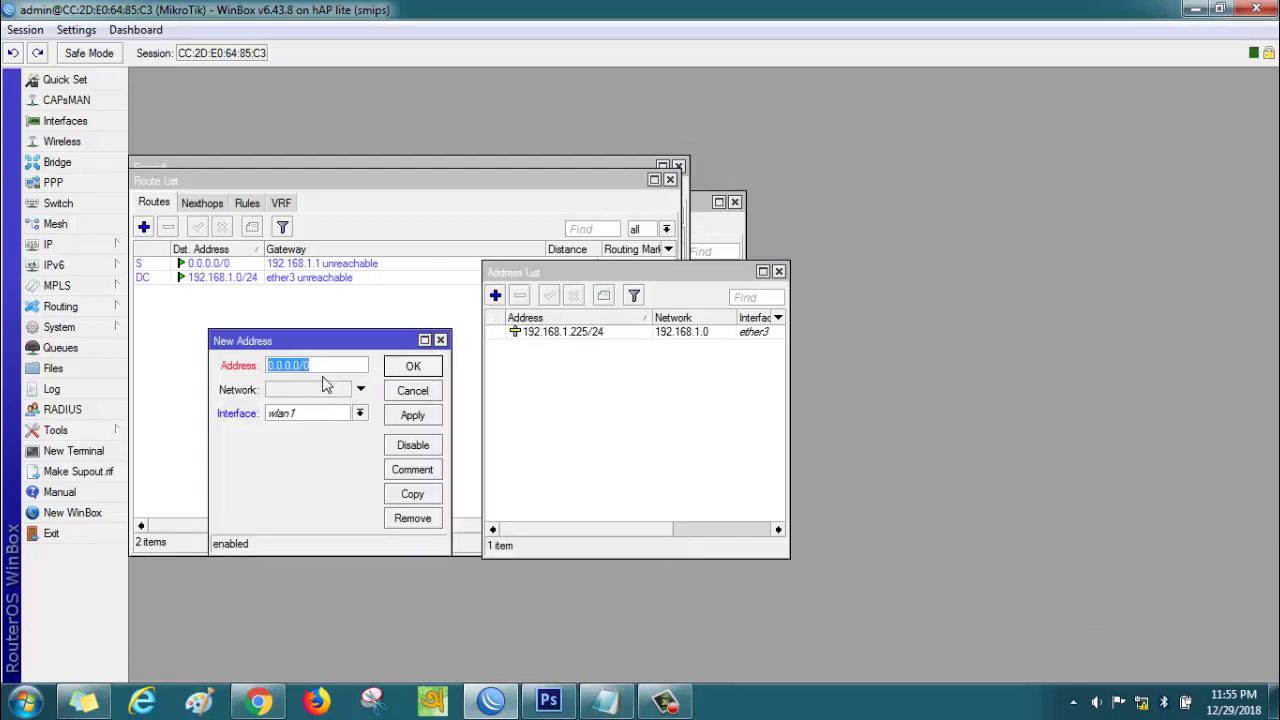
key(ctrl+v)
Assign the LAN address to the ether2 interface and save the entry.
click(323, 417)
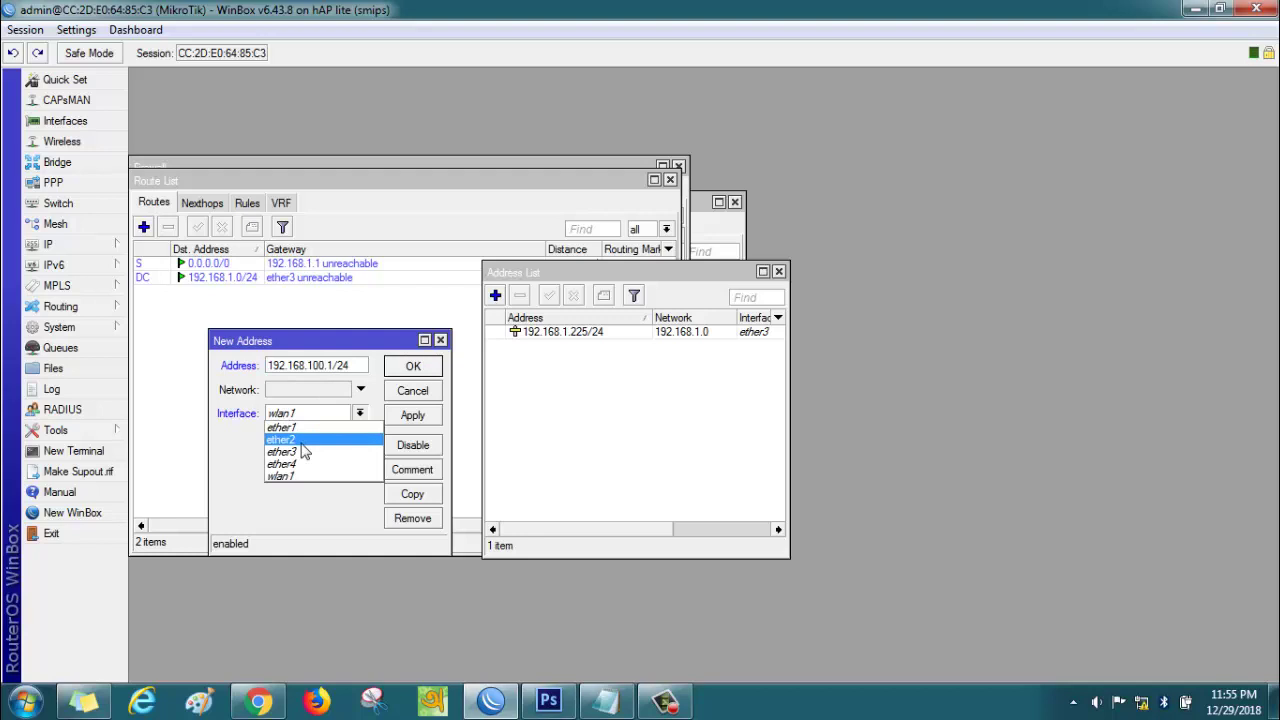
click(301, 442)
click(420, 416)
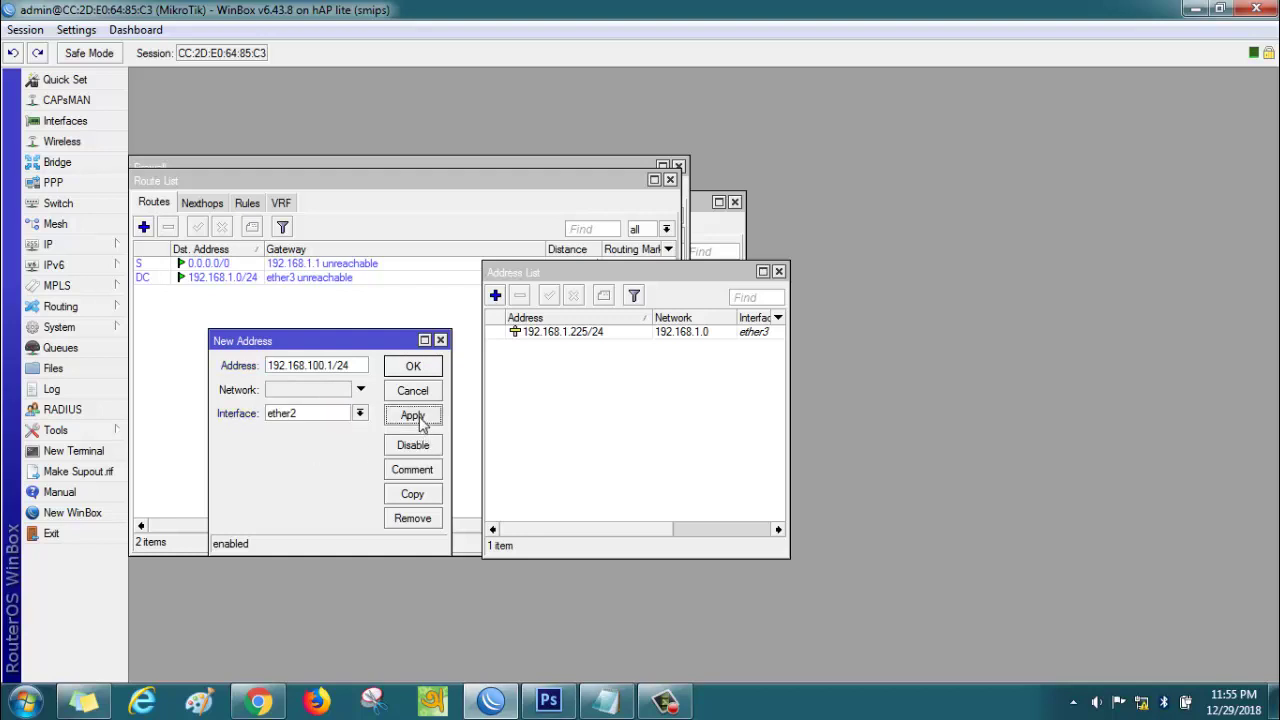
click(413, 367)
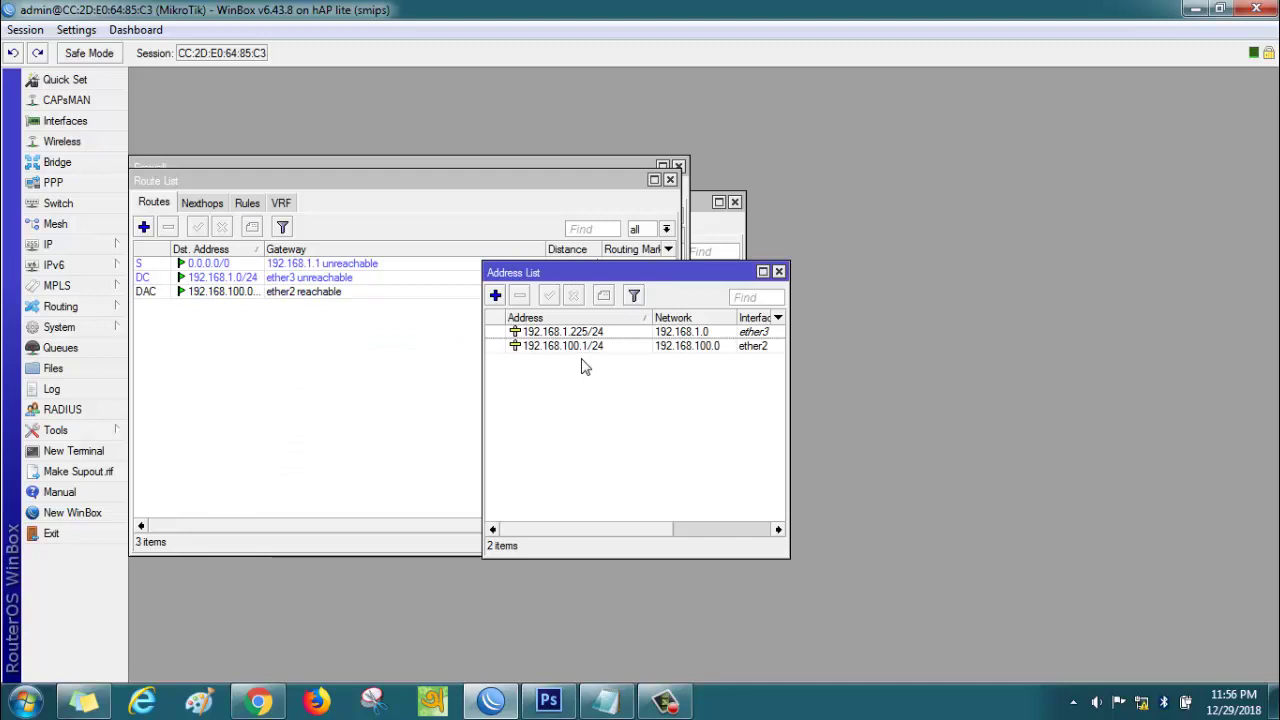
Start a new firewall NAT rule in the srcnat chain with source address 192.168.100.0/24.
click(72, 248)
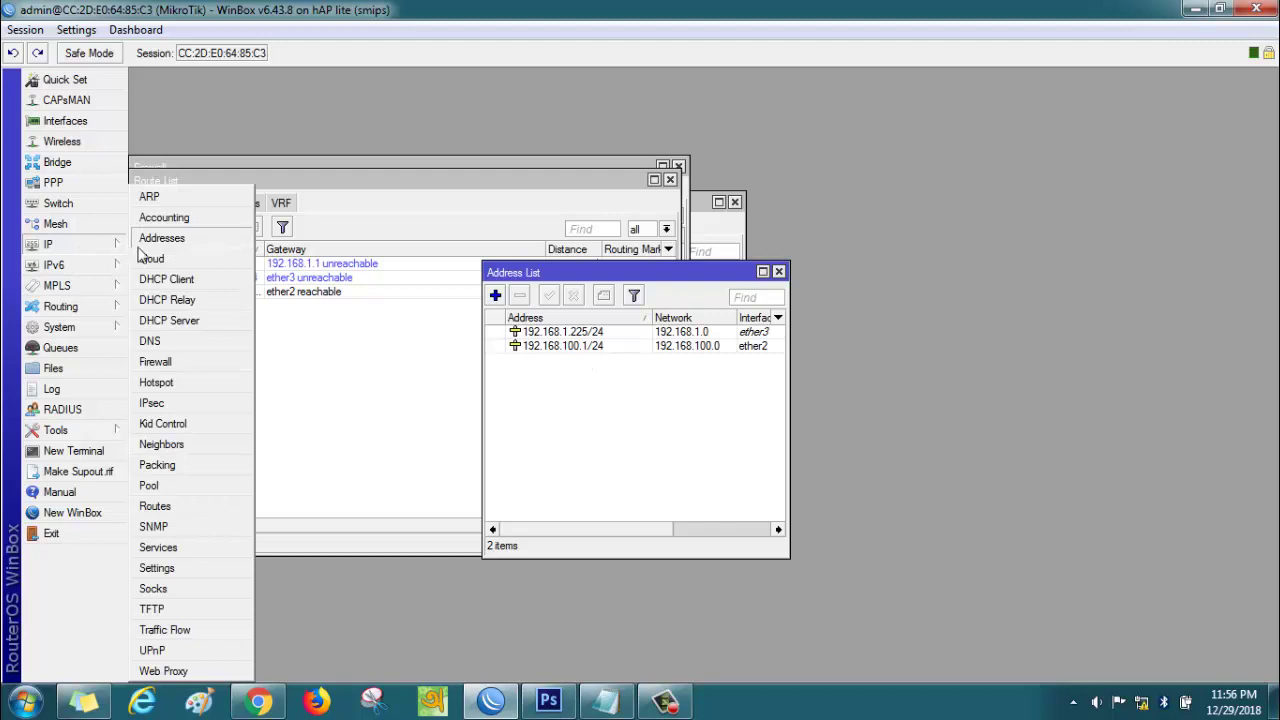
click(159, 366)
click(208, 190)
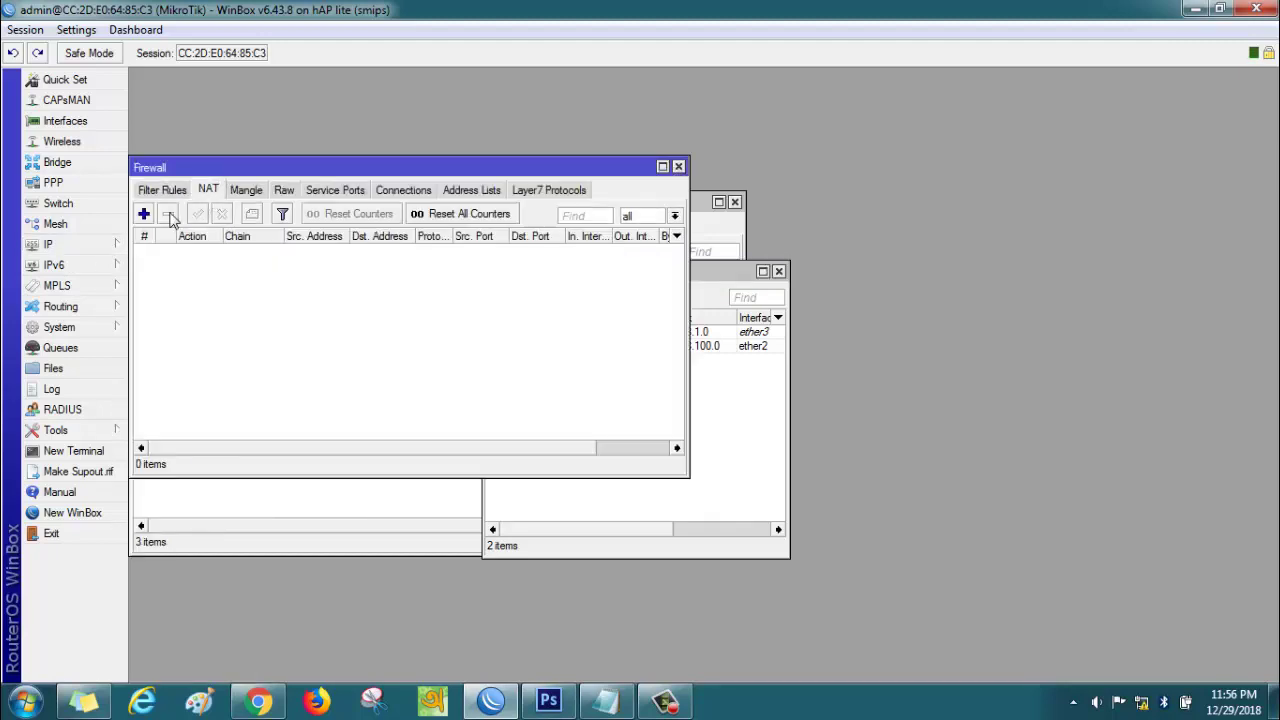
click(143, 214)
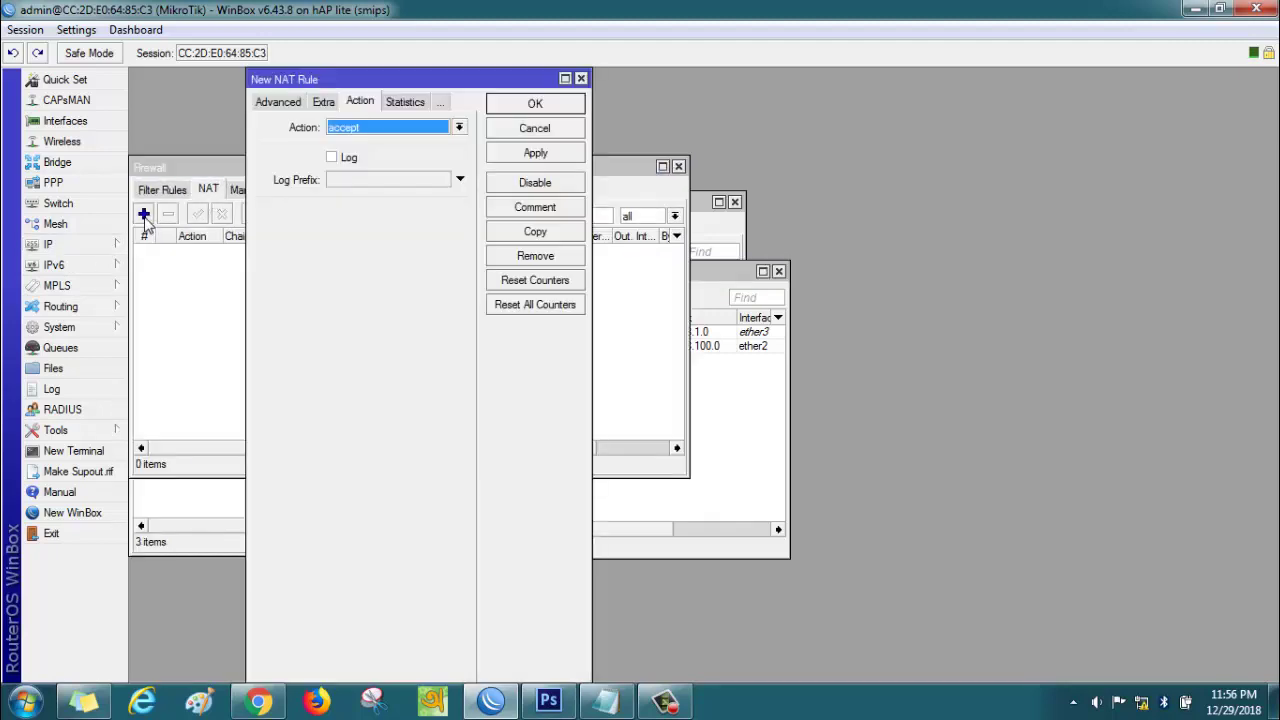
click(264, 103)
click(271, 104)
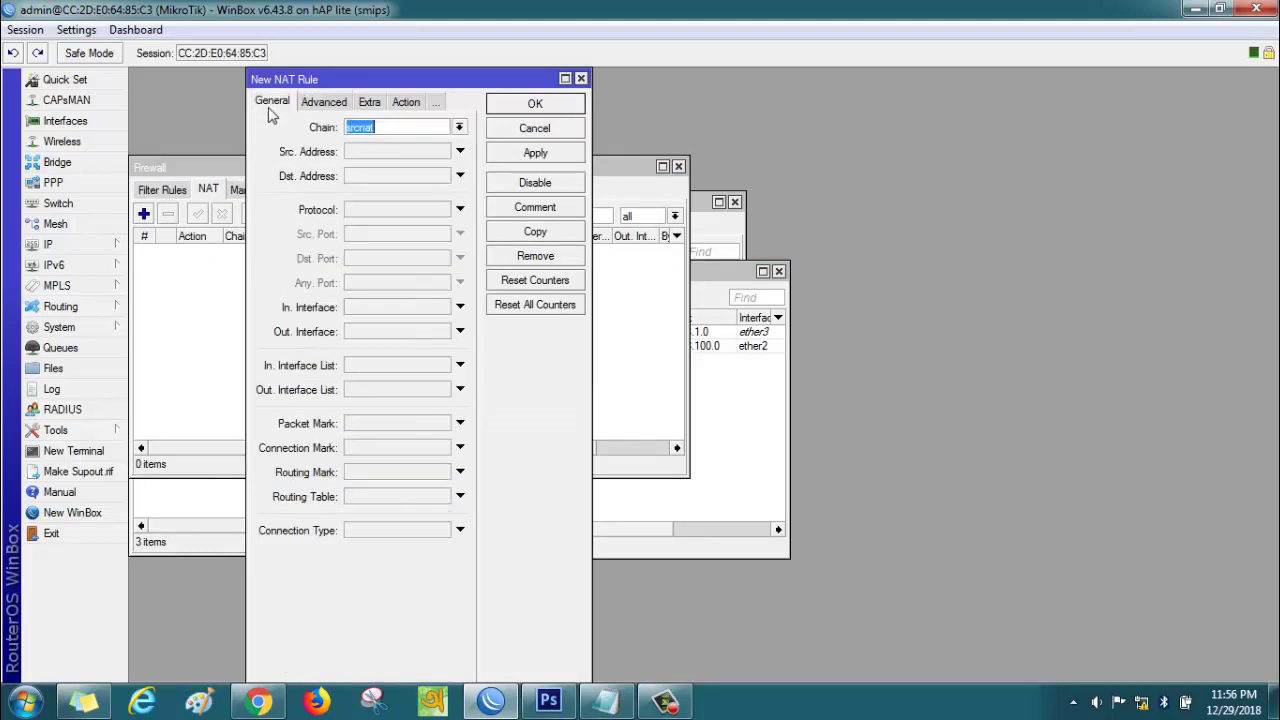
click(372, 154)
text(192.168.100.0/24)
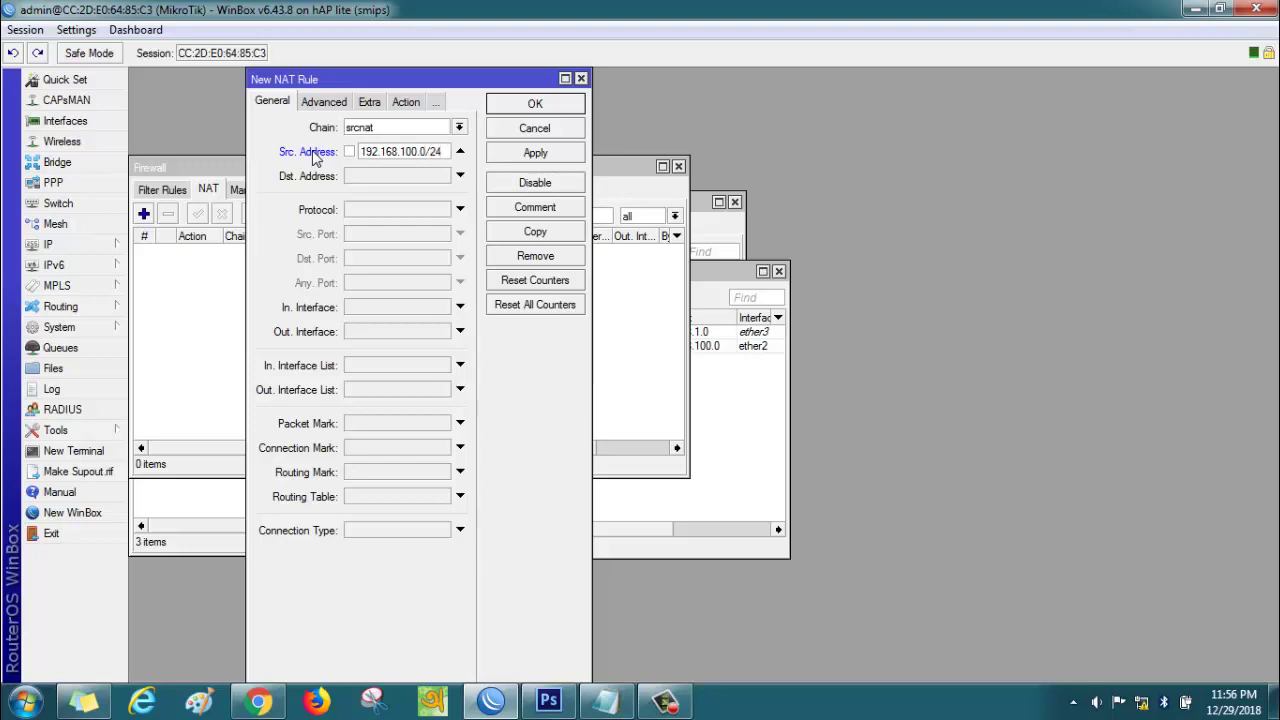
Set the NAT rule's outgoing interface to ether3 and its action to masquerade, and save the rule.
click(382, 333)
click(384, 334)
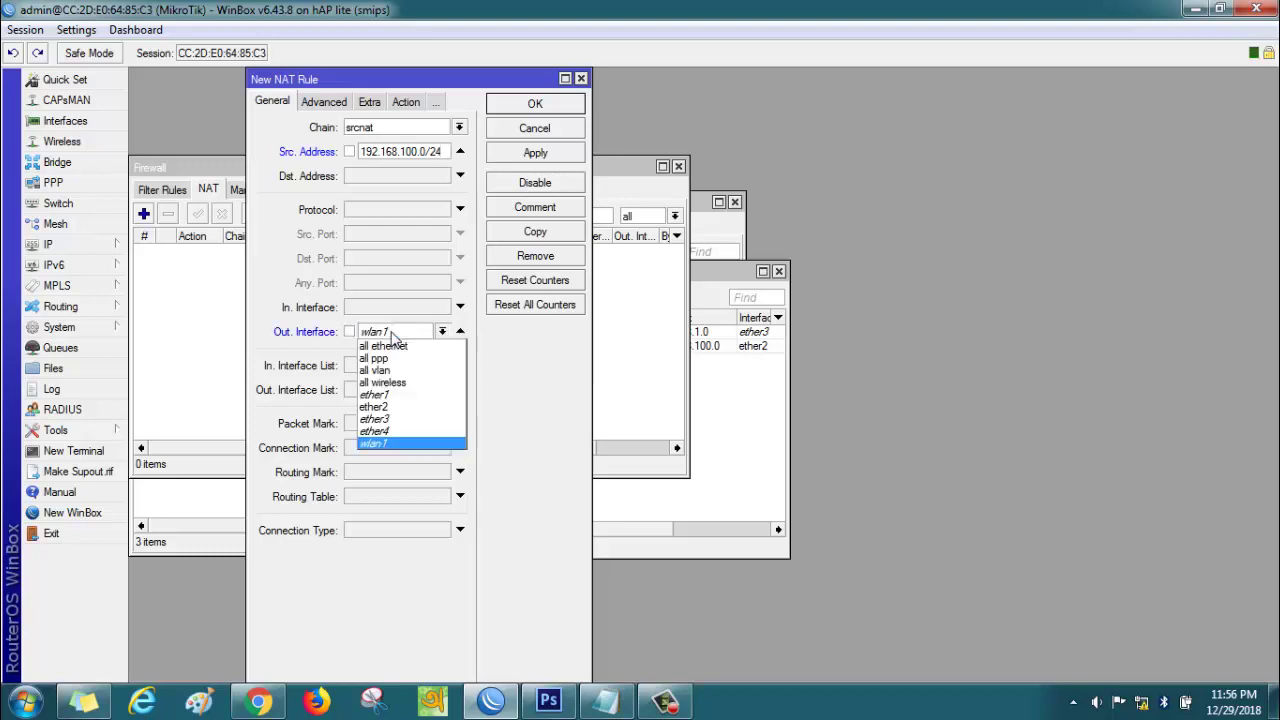
click(404, 420)
click(406, 102)
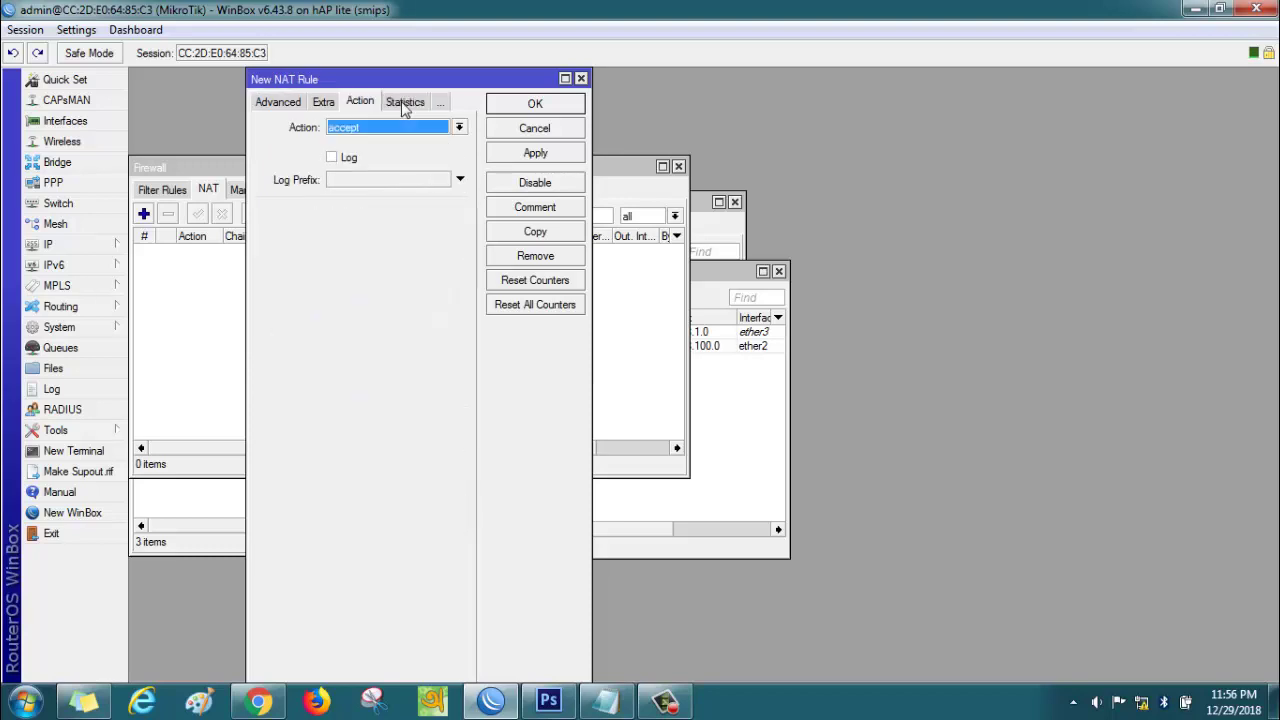
click(390, 126)
click(354, 214)
click(523, 156)
click(534, 106)
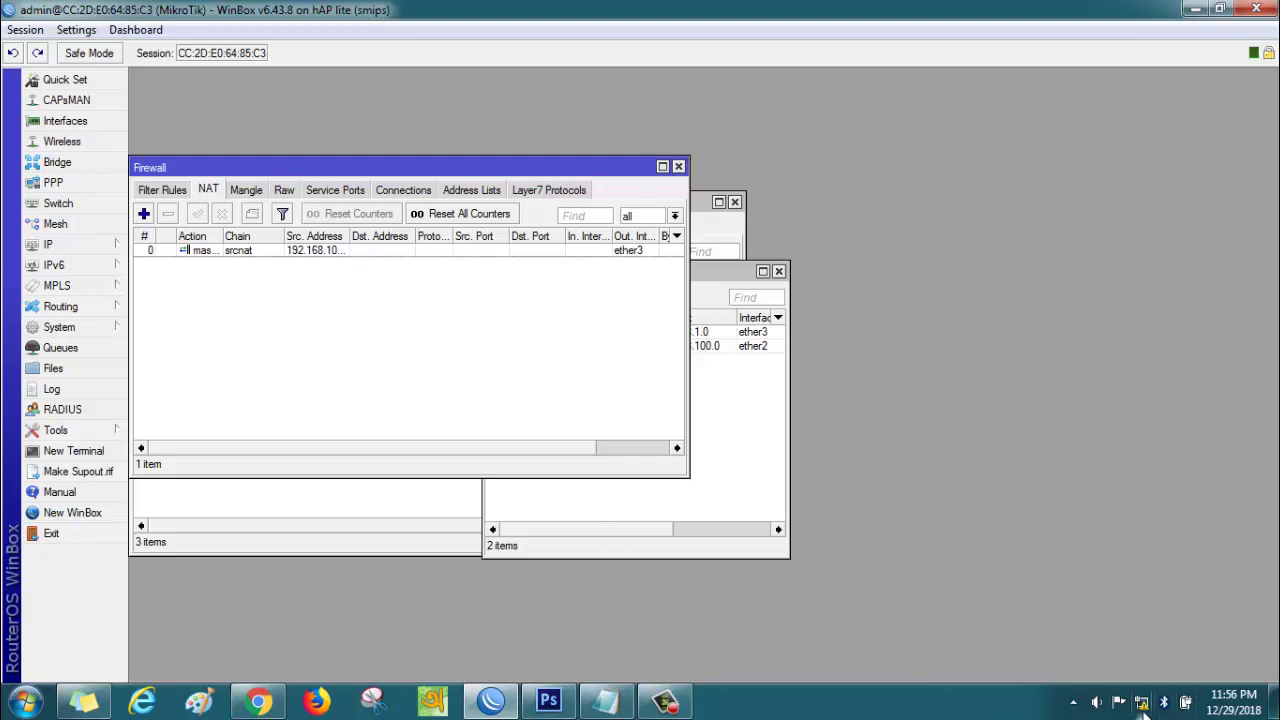
Open the Internet Protocol Version 4 properties of the computer's Local Area Connection from the Windows network settings.
mouse_move(1143, 705)
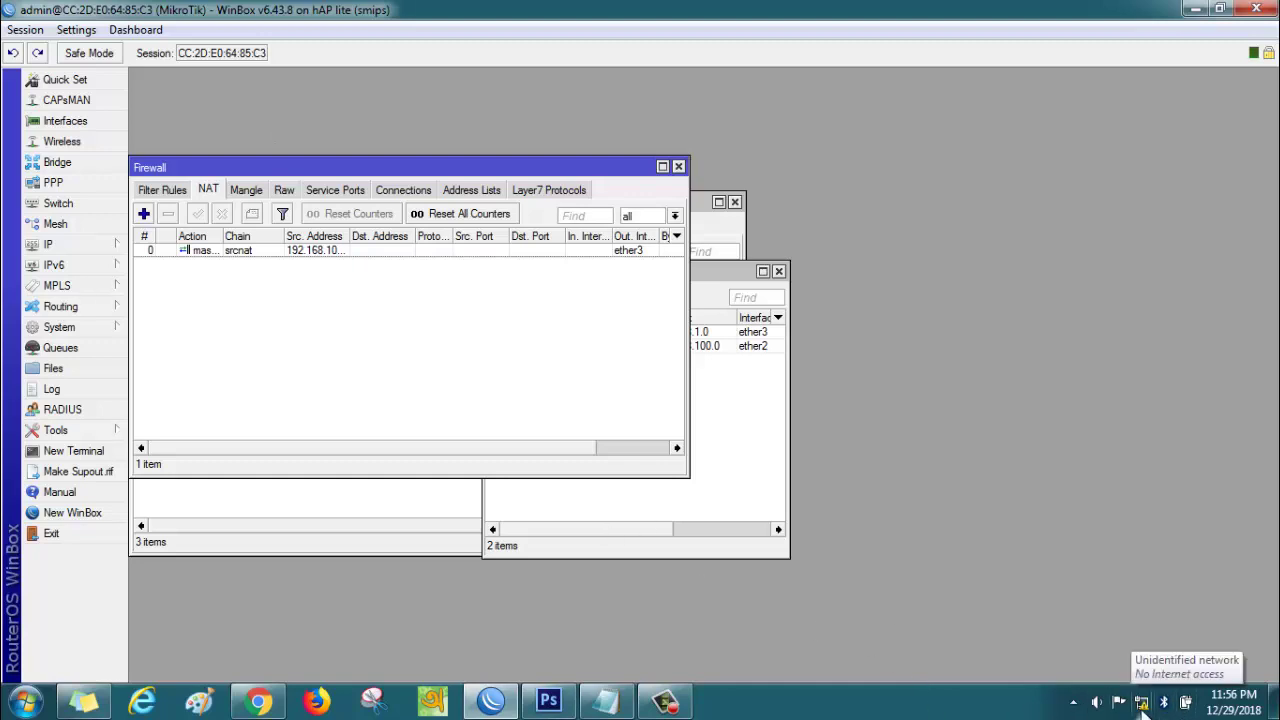
right_click(1143, 705)
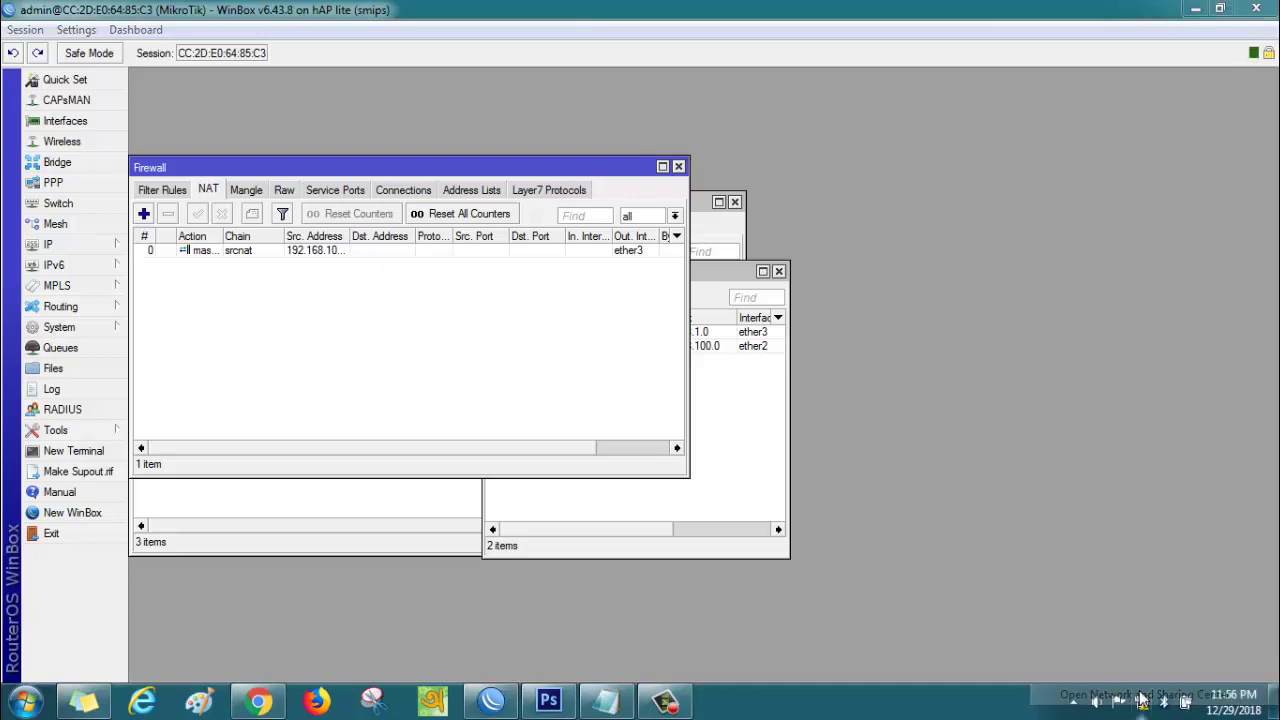
click(710, 297)
click(122, 163)
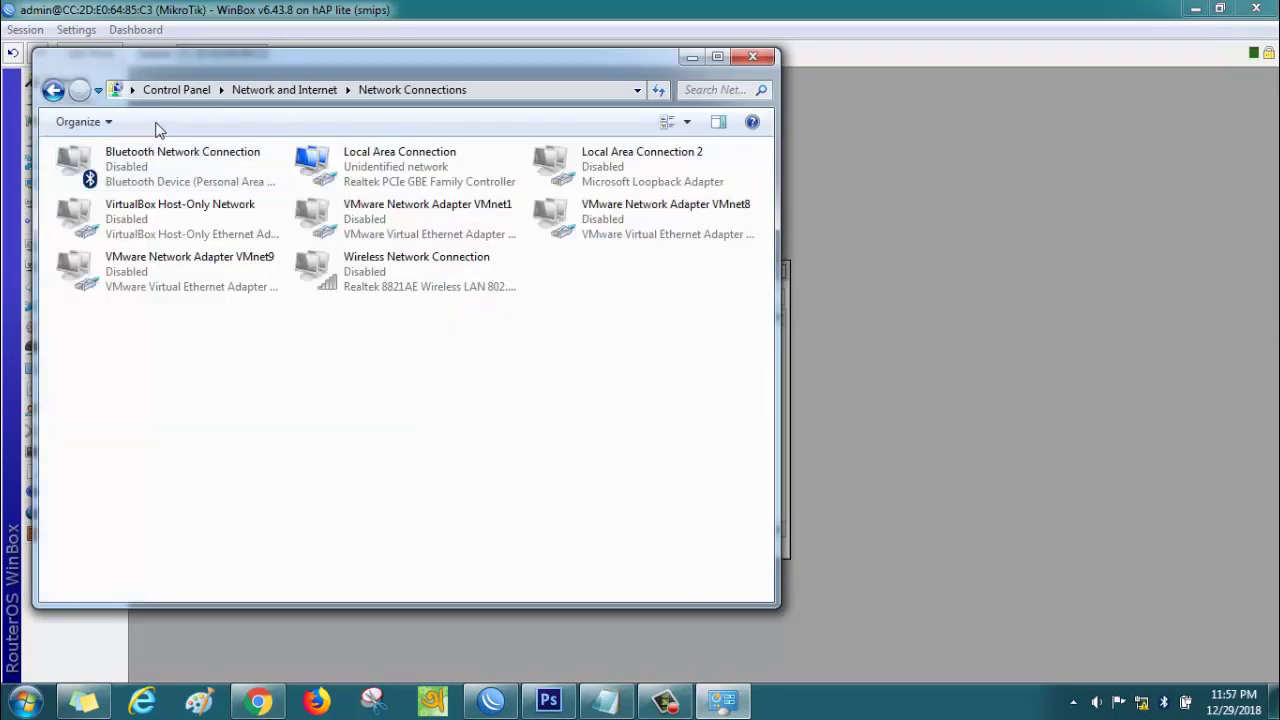
drag(187, 59, 502, 98)
click(715, 198)
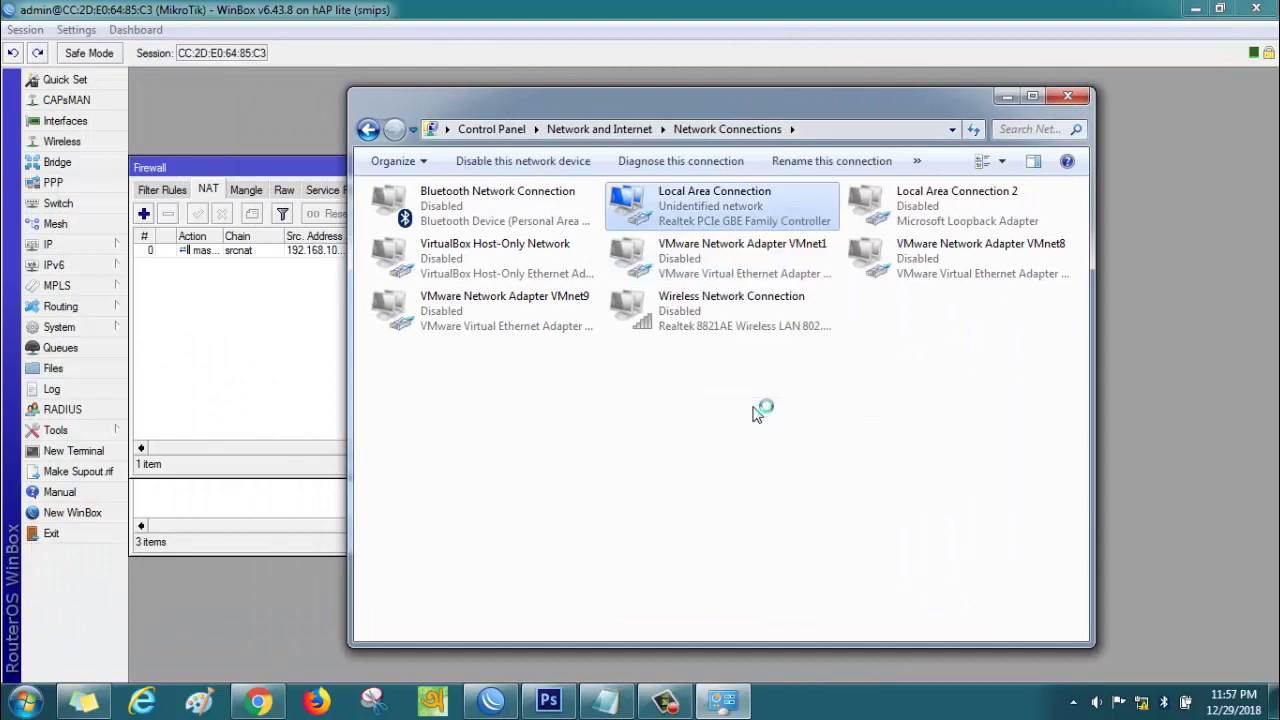
key(alt+Return)
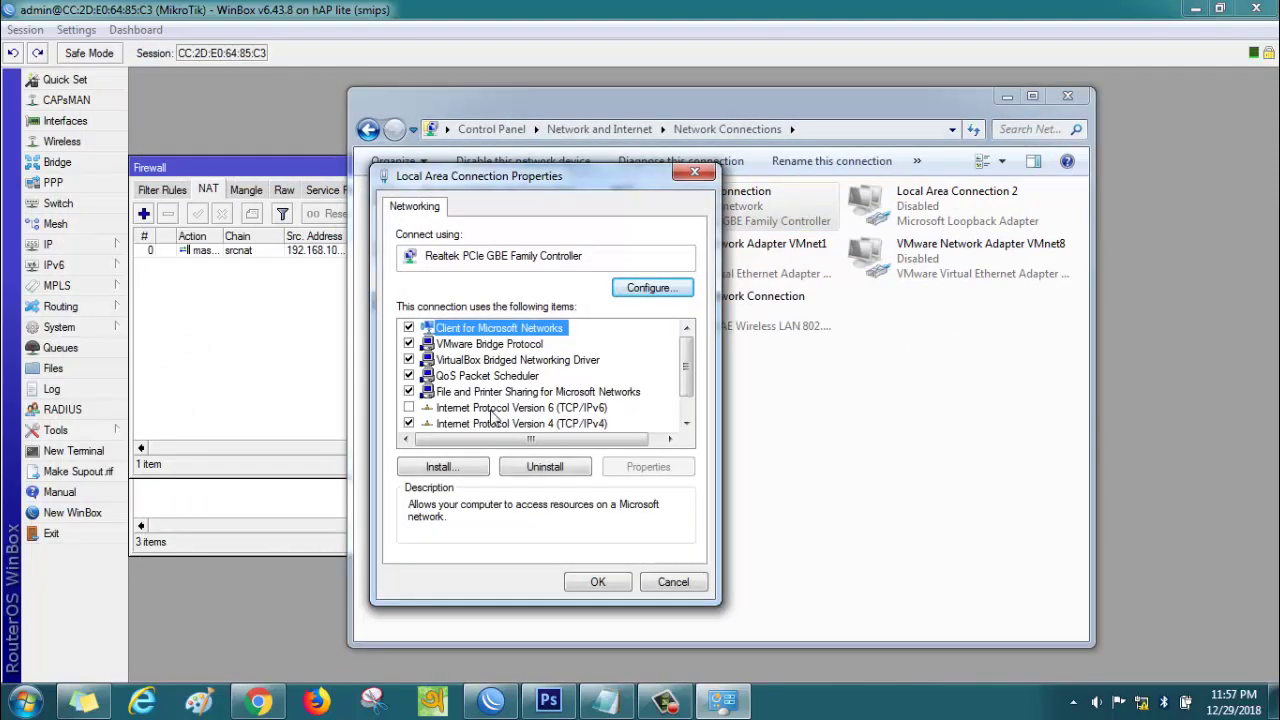
click(493, 424)
click(648, 466)
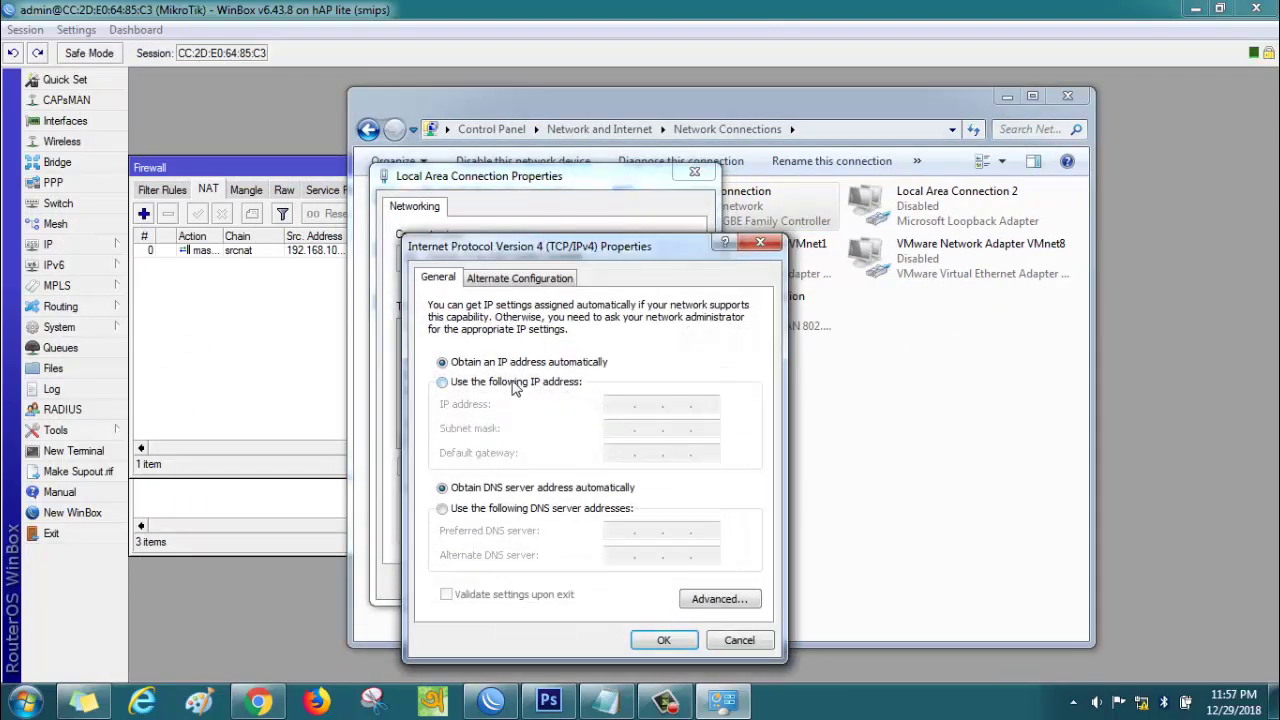
Save a static IP configuration with address 192.168.100.2, subnet mask 255.255.255.0, gateway 192.168.100.1 and preferred DNS 8.8.8.8.
click(513, 382)
click(633, 408)
text(192 . 168 . 100 . 2)
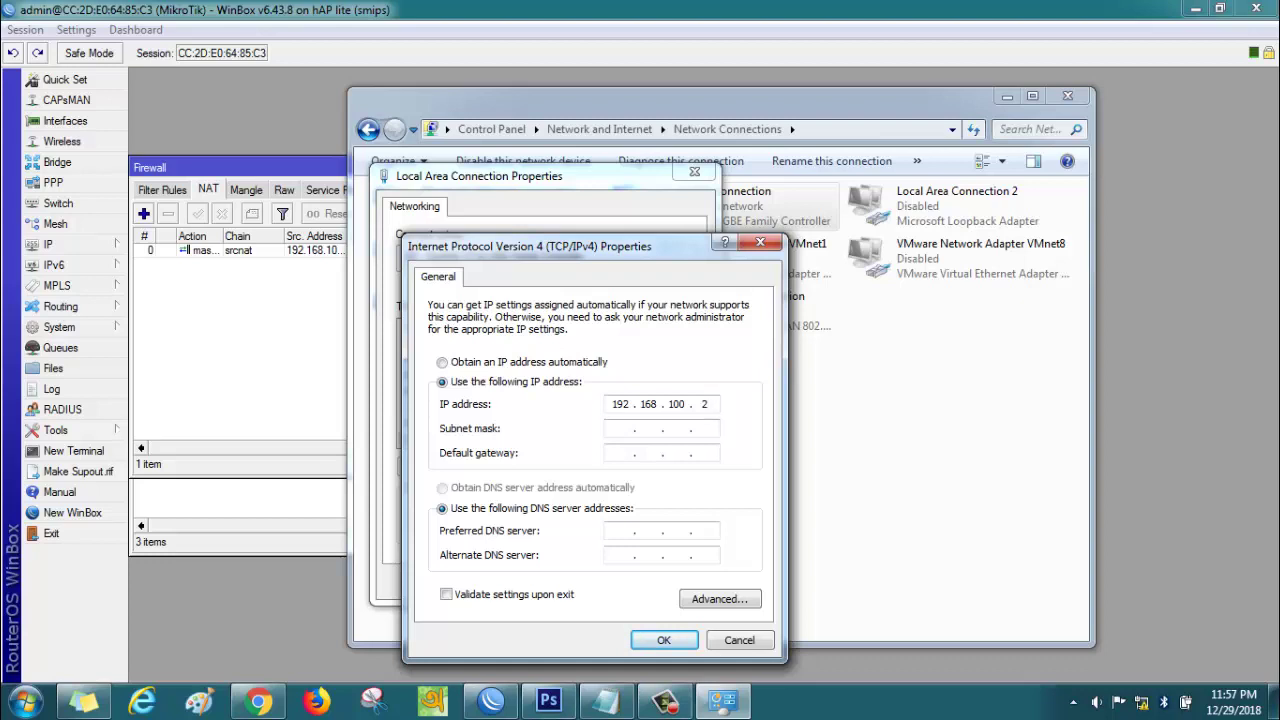
click(610, 430)
click(619, 454)
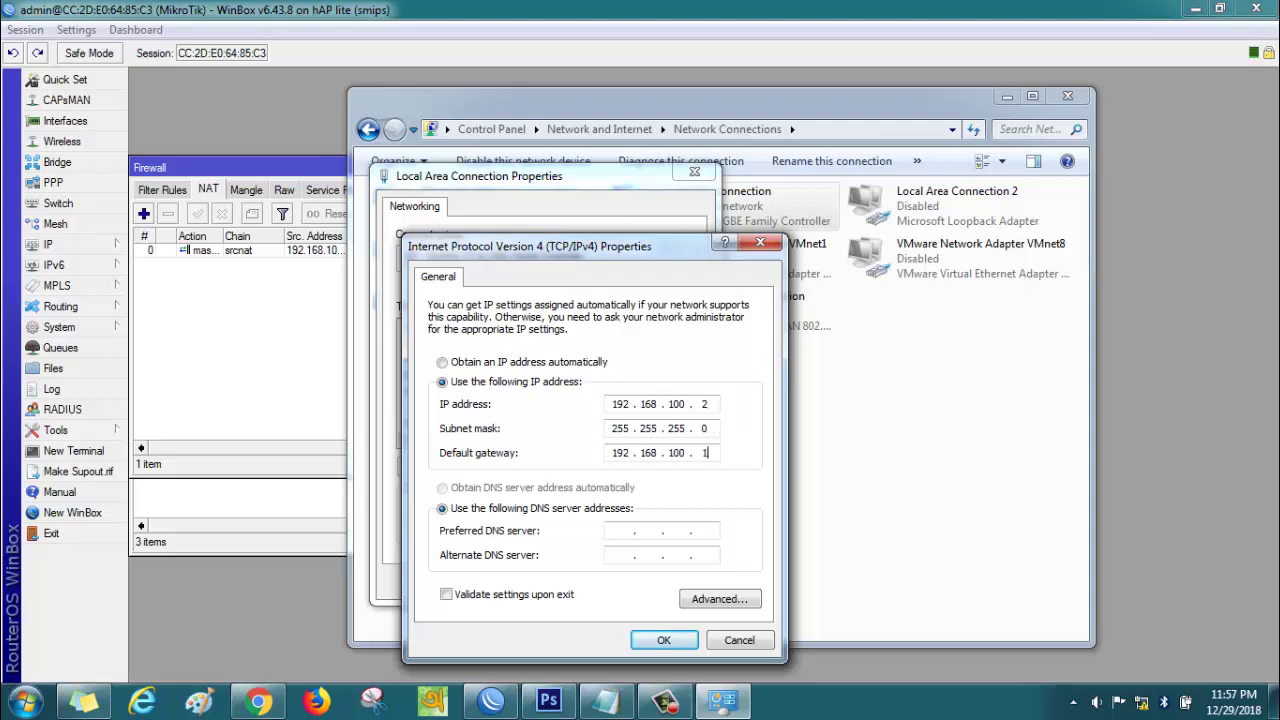
click(613, 530)
text(8.8.8.8)
click(639, 642)
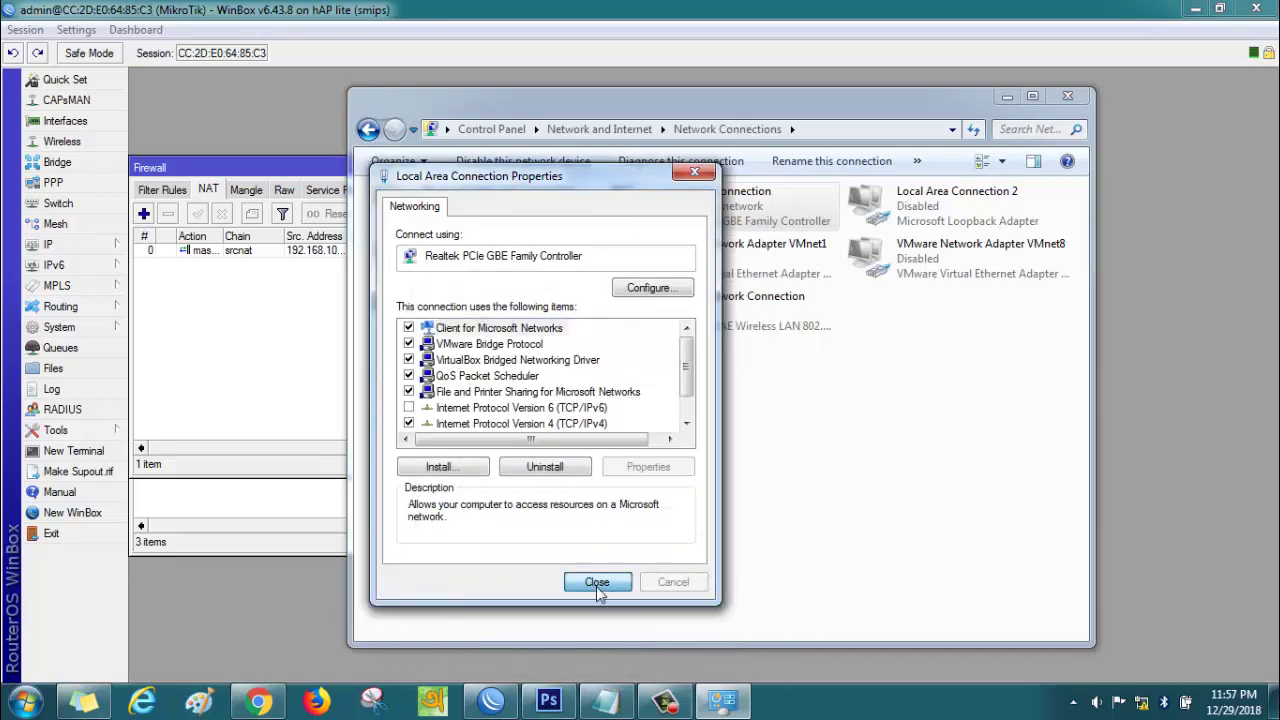
click(596, 586)
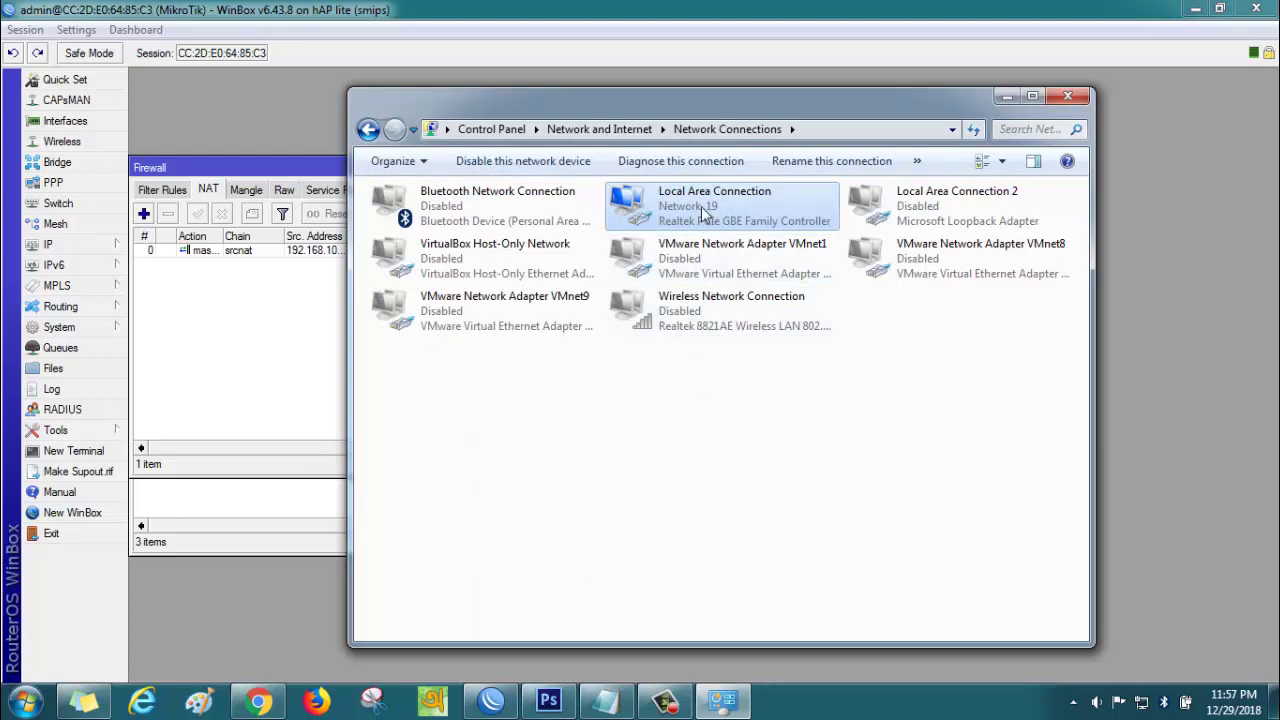
Switch to Firefox and load google.com to test the internet connection.
click(320, 704)
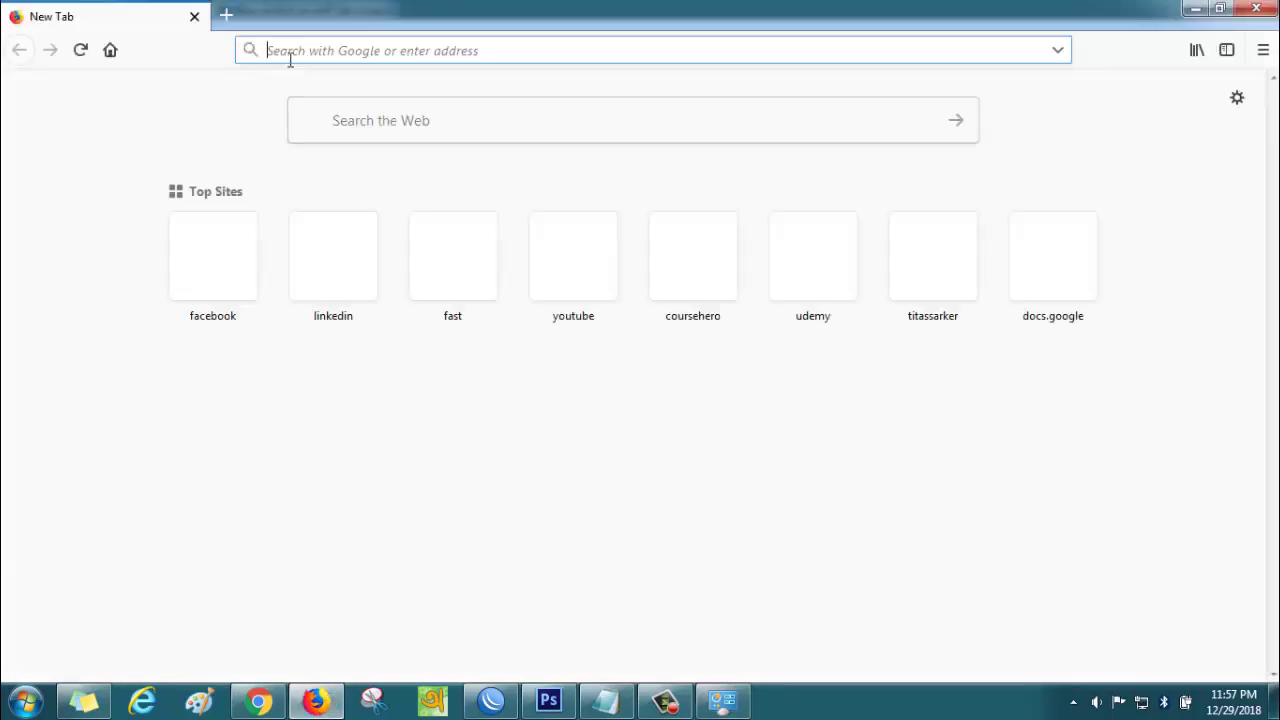
text(google.com)
key(Return)
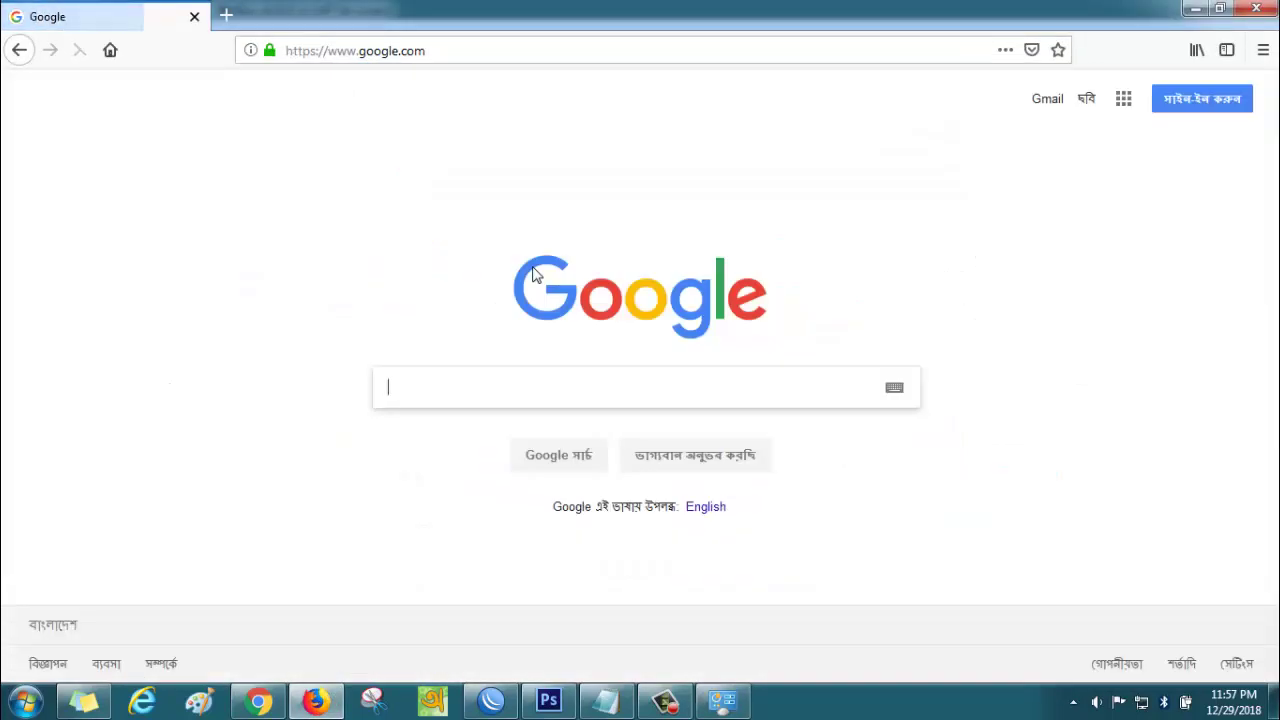